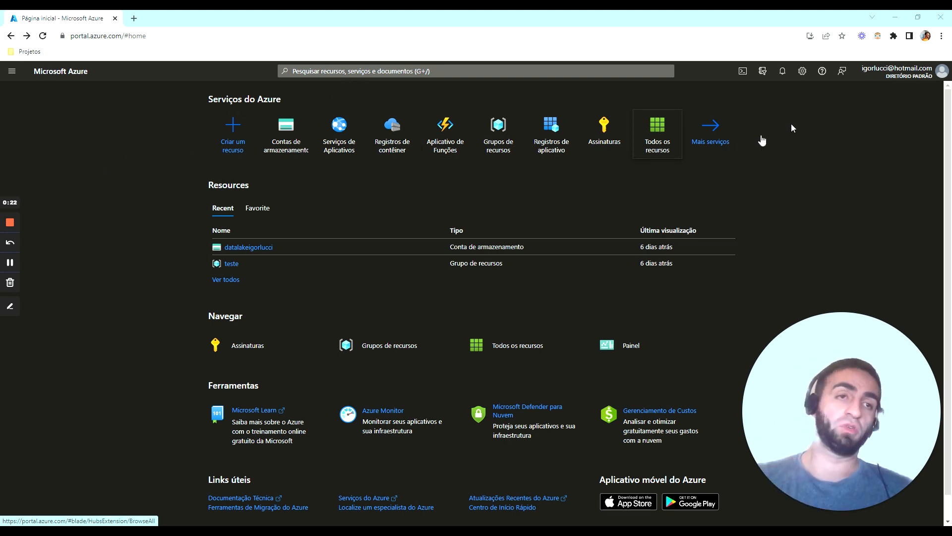
Check the portal's language and region settings, and return to the home page
{"action": "left_click", "coordinate": [802, 71]}
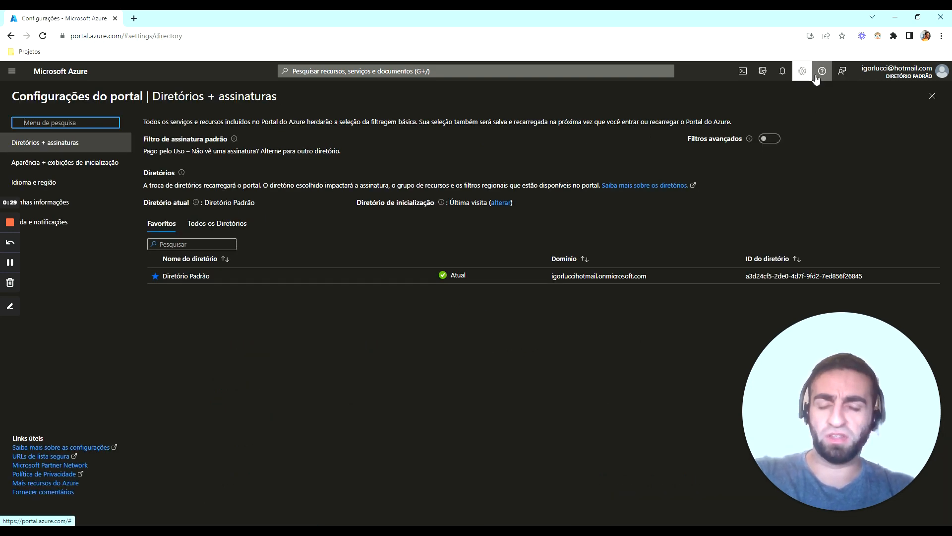
{"action": "left_click", "coordinate": [788, 73]}
{"action": "left_click", "coordinate": [787, 73]}
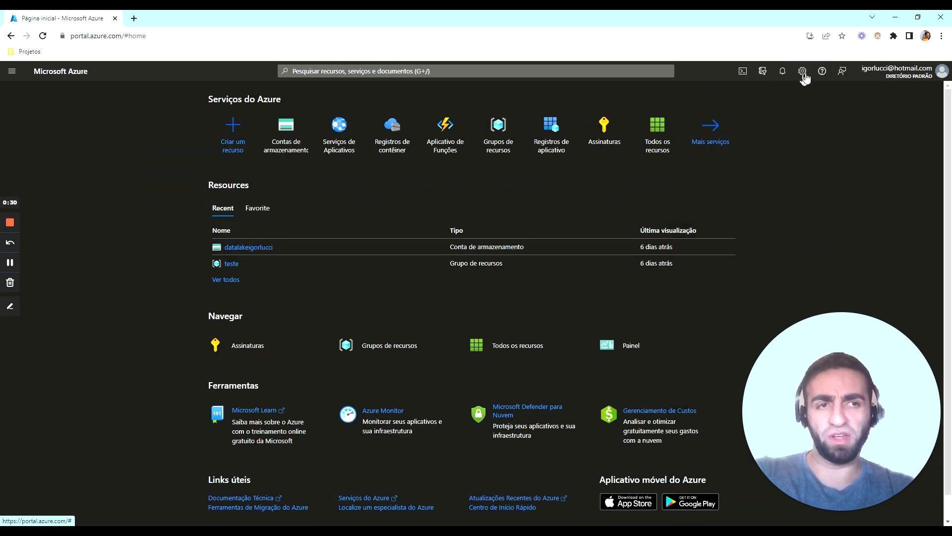
{"action": "left_click", "coordinate": [803, 72]}
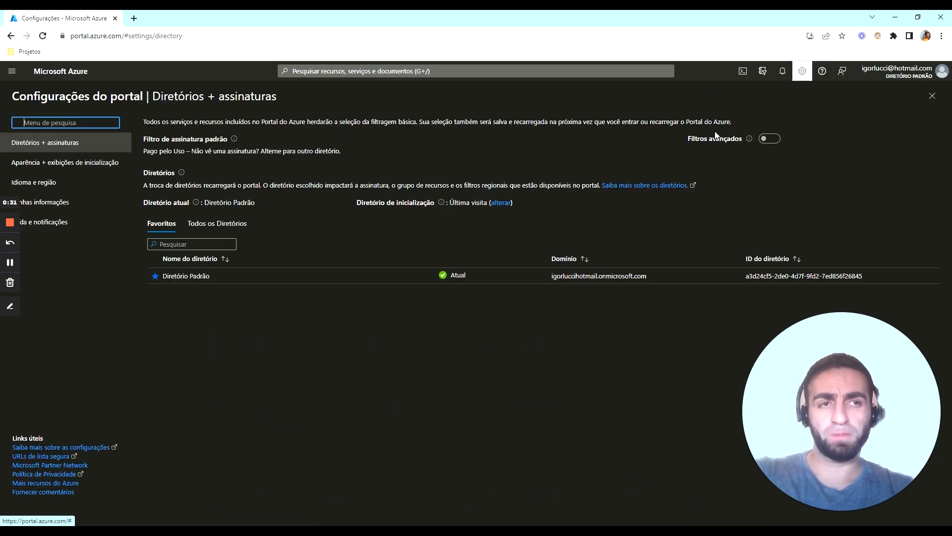
{"action": "left_click", "coordinate": [74, 183]}
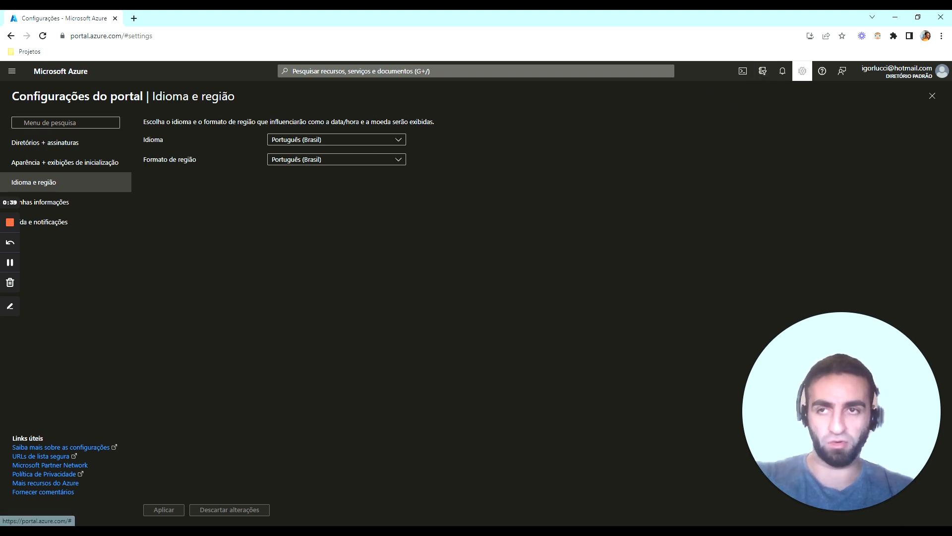
{"action": "left_click", "coordinate": [61, 71]}
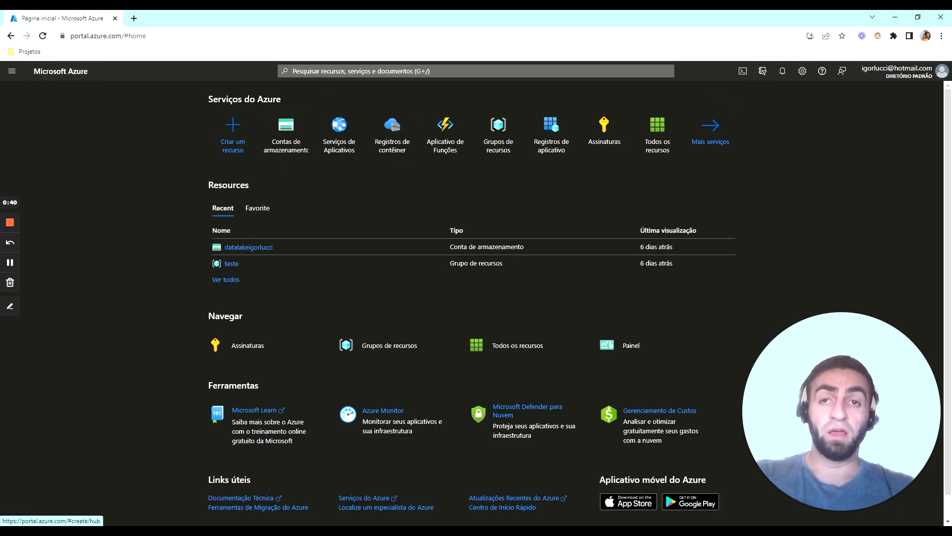
Search the portal for "stor", open the storage accounts service (Contas de armazenamento) and start creating a new account
{"action": "left_click", "coordinate": [376, 71]}
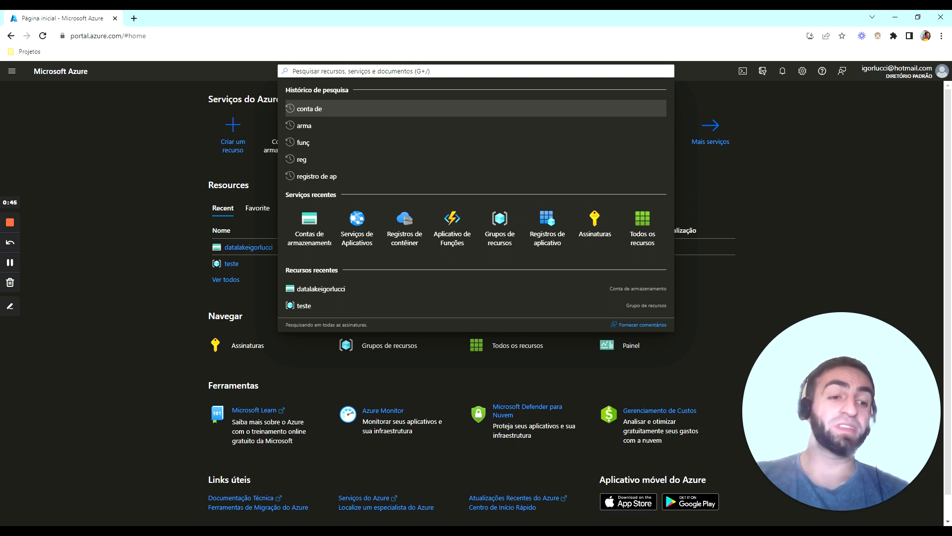
{"action": "type", "text": "stor"}
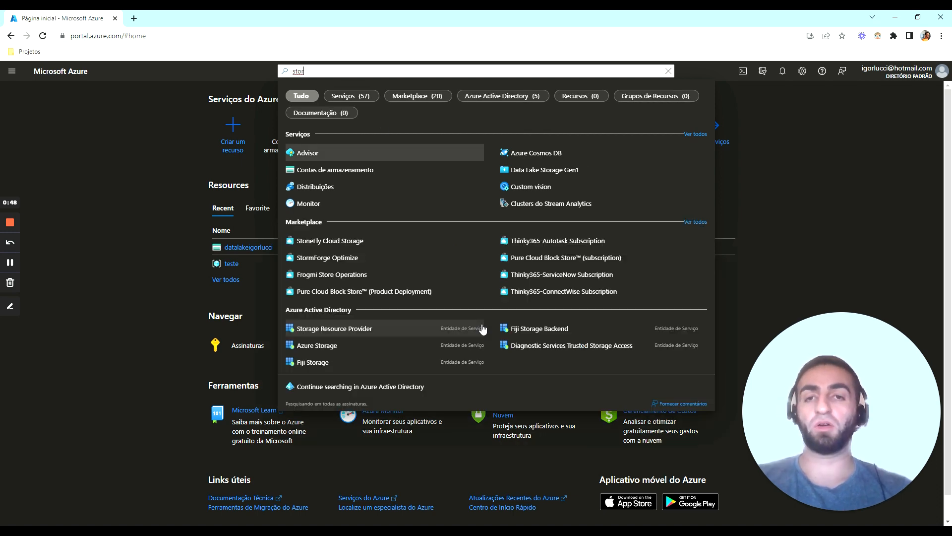
{"action": "left_click", "coordinate": [330, 171]}
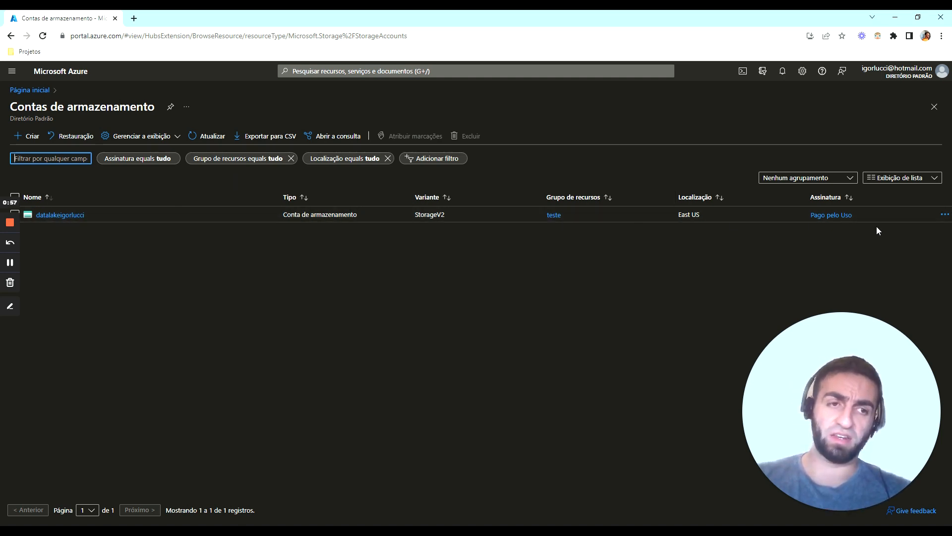
{"action": "left_click_drag", "start_coordinate": [874, 218], "coordinate": [837, 234]}
{"action": "left_click", "coordinate": [775, 276]}
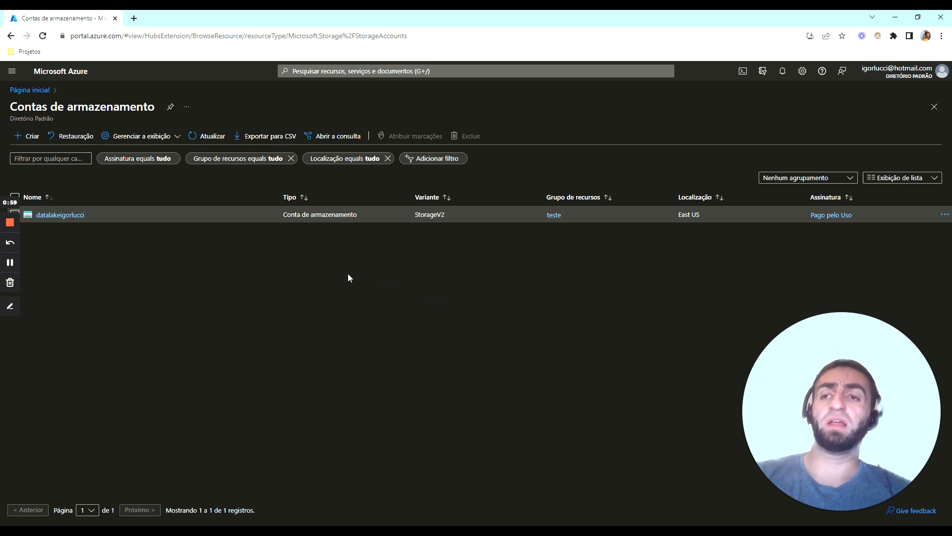
{"action": "left_click", "coordinate": [21, 143]}
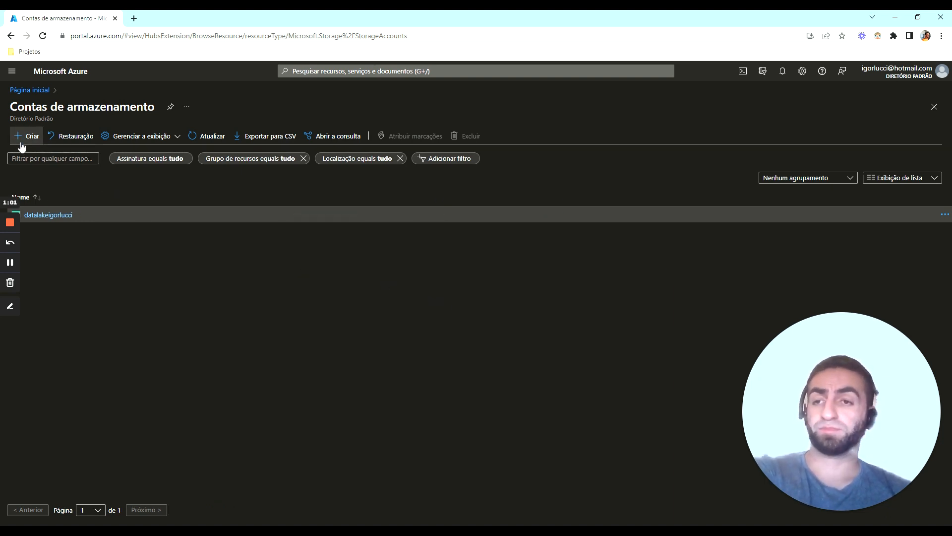
{"action": "left_click", "coordinate": [29, 136]}
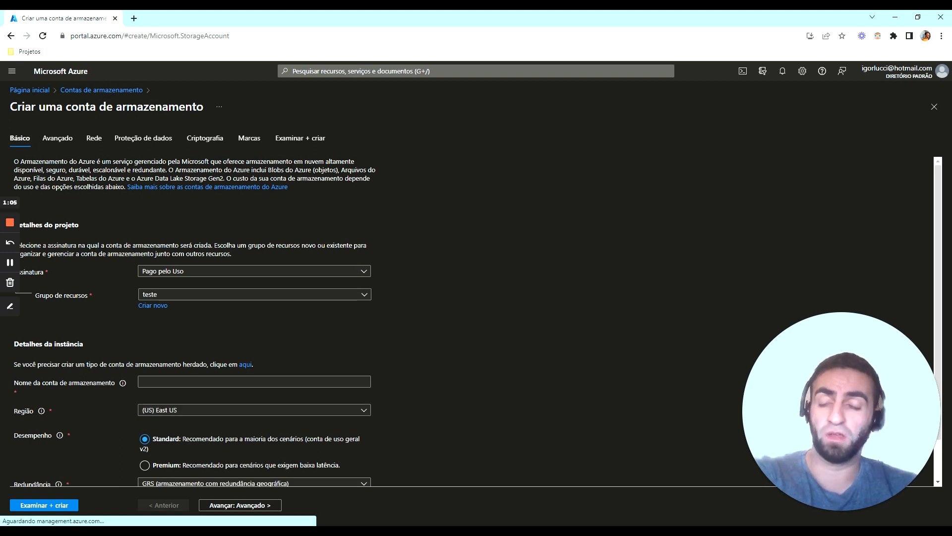
Keep the Pago pelo Uso subscription and select teste as the resource group for the storage account
{"action": "scroll", "coordinate": [364, 221], "scroll_direction": "down", "scroll_amount": 1}
{"action": "left_click", "coordinate": [363, 225]}
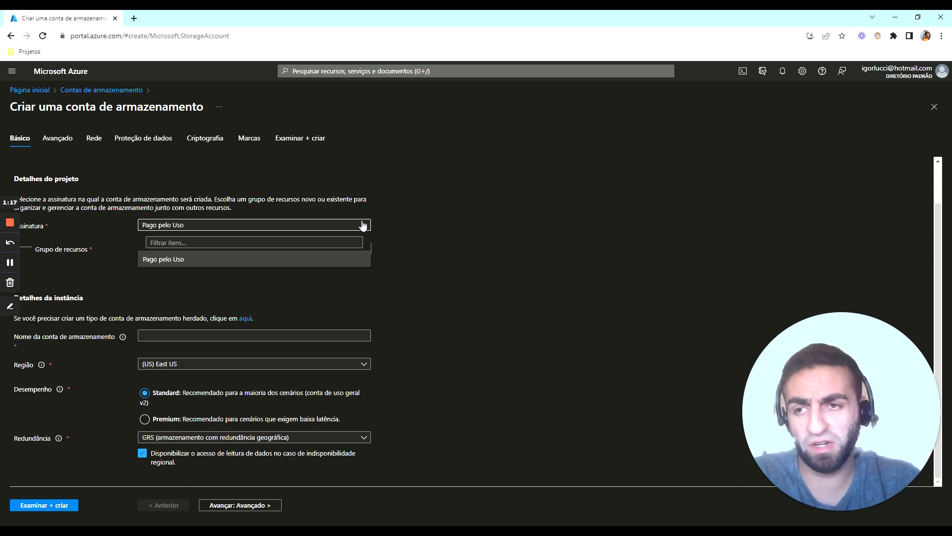
{"action": "left_click", "coordinate": [400, 229]}
{"action": "left_click", "coordinate": [350, 250]}
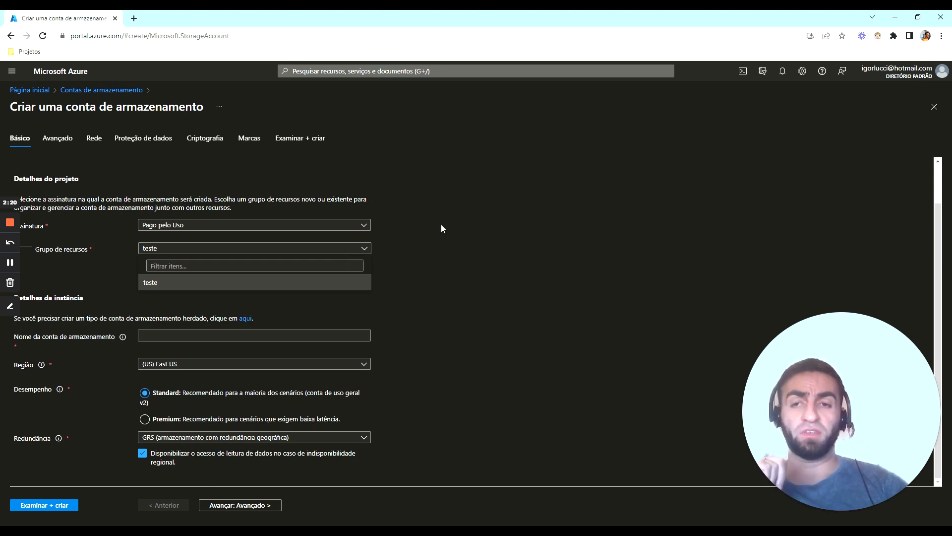
{"action": "left_click", "coordinate": [333, 279]}
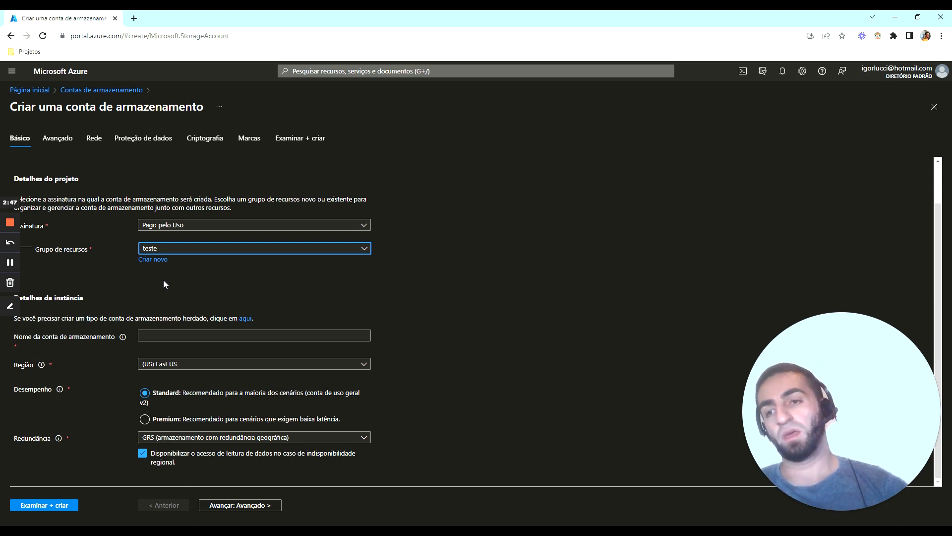
Name the storage account "datalake" followed by the owner's name and the number 2
{"action": "scroll", "coordinate": [427, 281], "scroll_direction": "up", "scroll_amount": 1}
{"action": "scroll", "coordinate": [423, 285], "scroll_direction": "down", "scroll_amount": 1}
{"action": "left_click", "coordinate": [320, 336]}
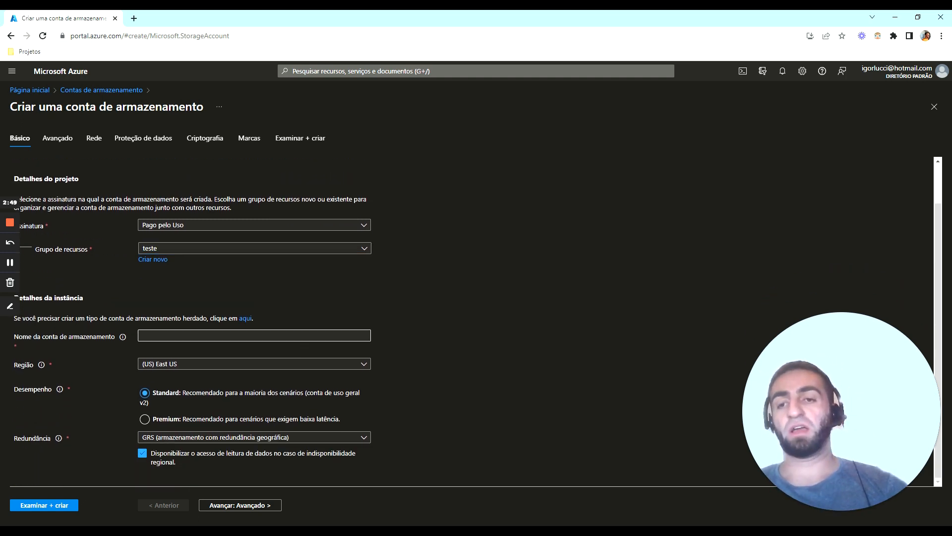
{"action": "type", "text": "datala"}
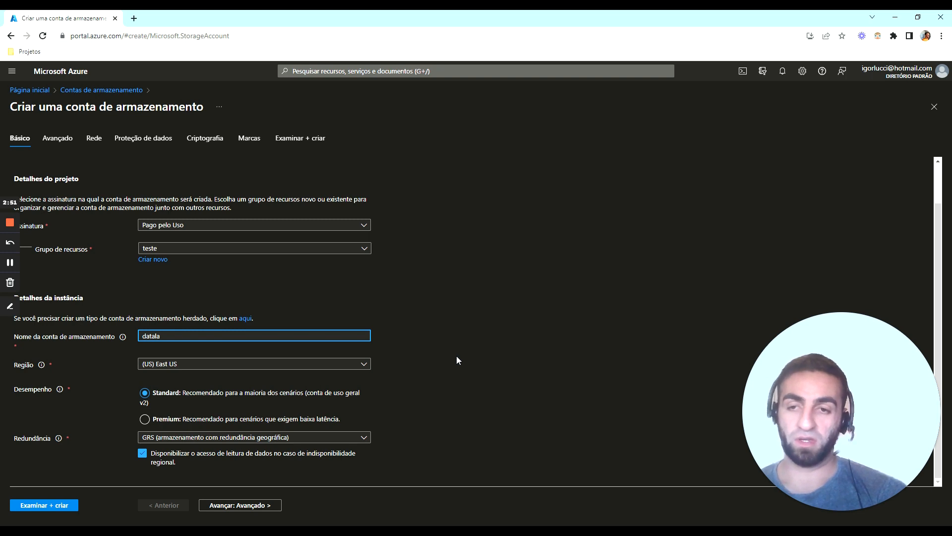
{"action": "type", "text": "keigorlucci2"}
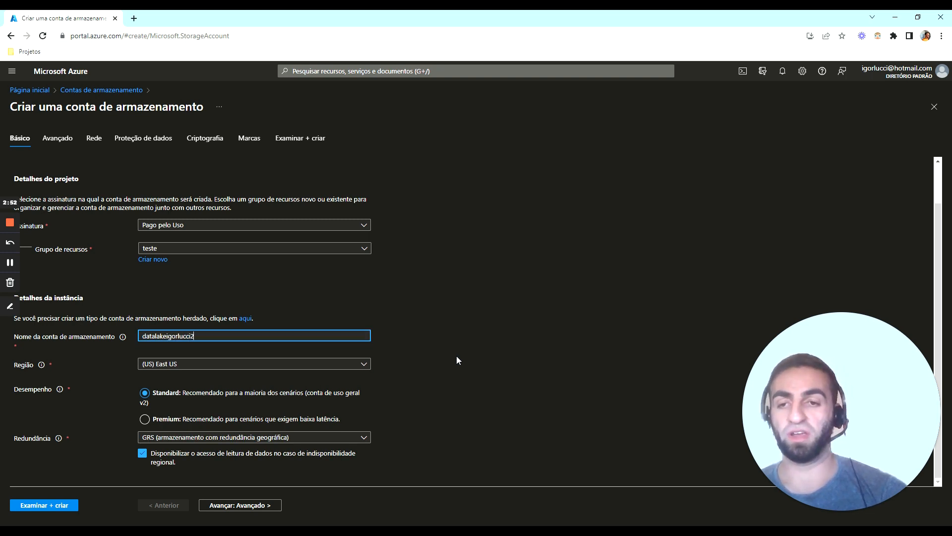
{"action": "left_click", "coordinate": [456, 356]}
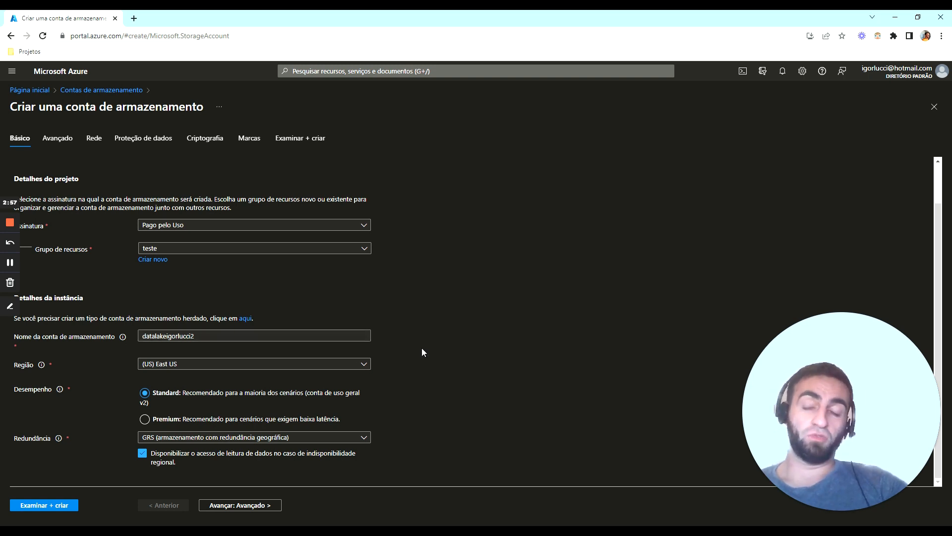
Set the storage account's region to (US) East US 2 and its redundancy to LRS (armazenamento com redundância local)
{"action": "left_click", "coordinate": [323, 357]}
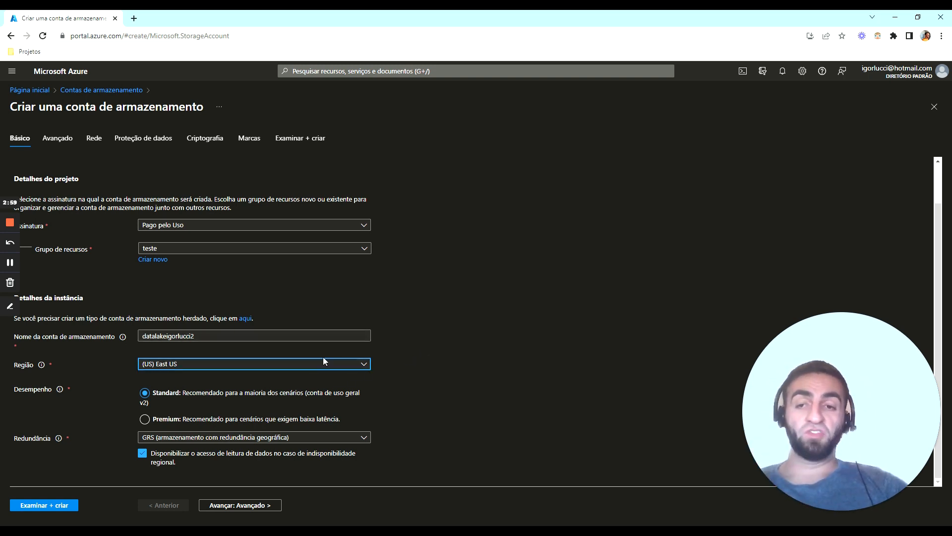
{"action": "left_click", "coordinate": [364, 366]}
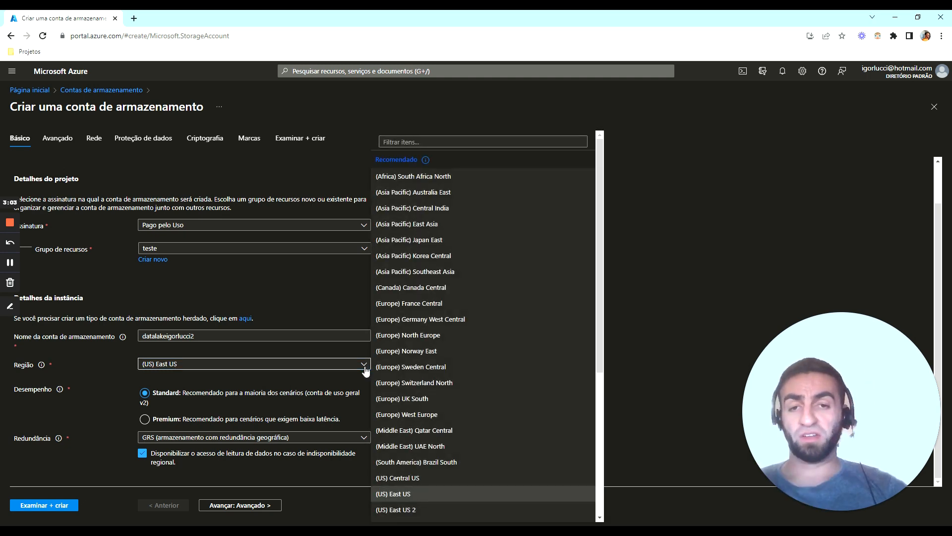
{"action": "scroll", "coordinate": [463, 426], "scroll_direction": "down", "scroll_amount": 1}
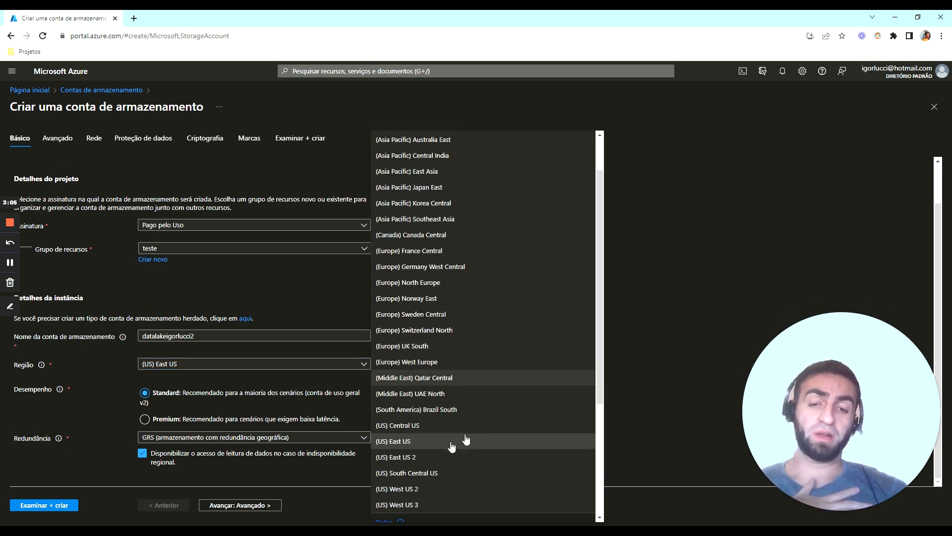
{"action": "left_click", "coordinate": [455, 456]}
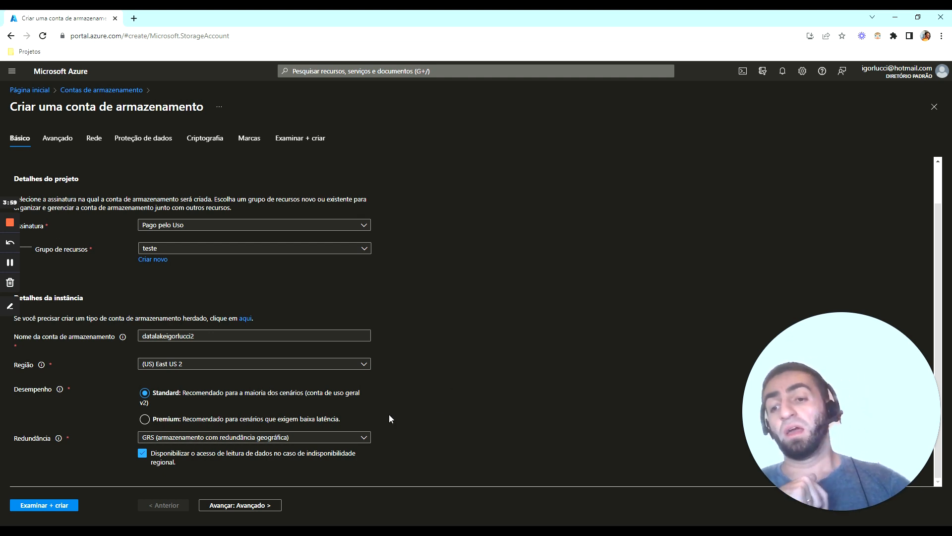
{"action": "left_click", "coordinate": [343, 437]}
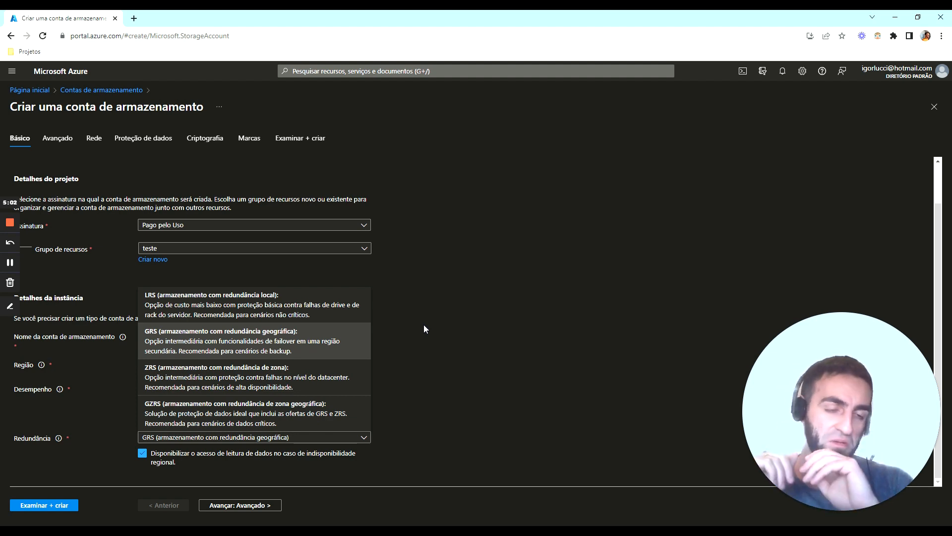
{"action": "left_click", "coordinate": [318, 315]}
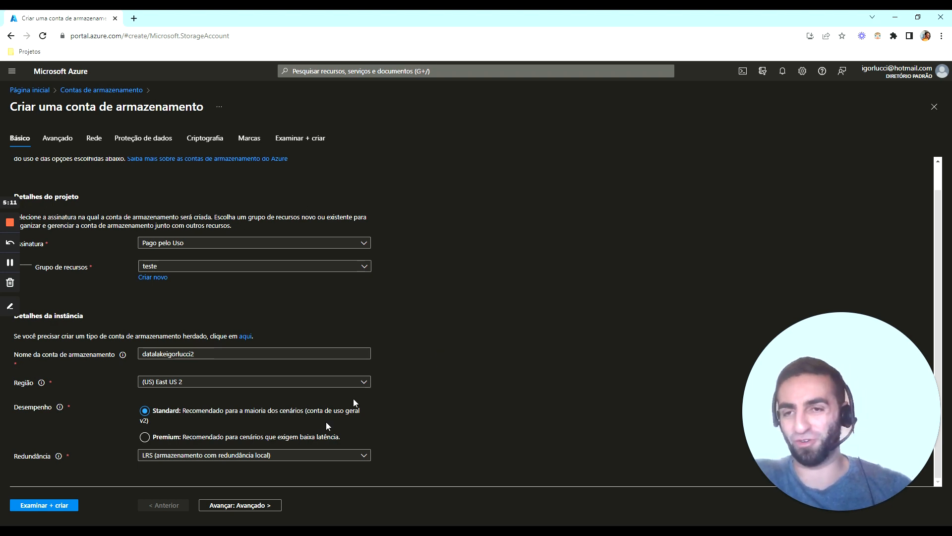
Enable the hierarchical namespace for Data Lake Storage Gen2 in the storage account's advanced settings
{"action": "left_click", "coordinate": [255, 507]}
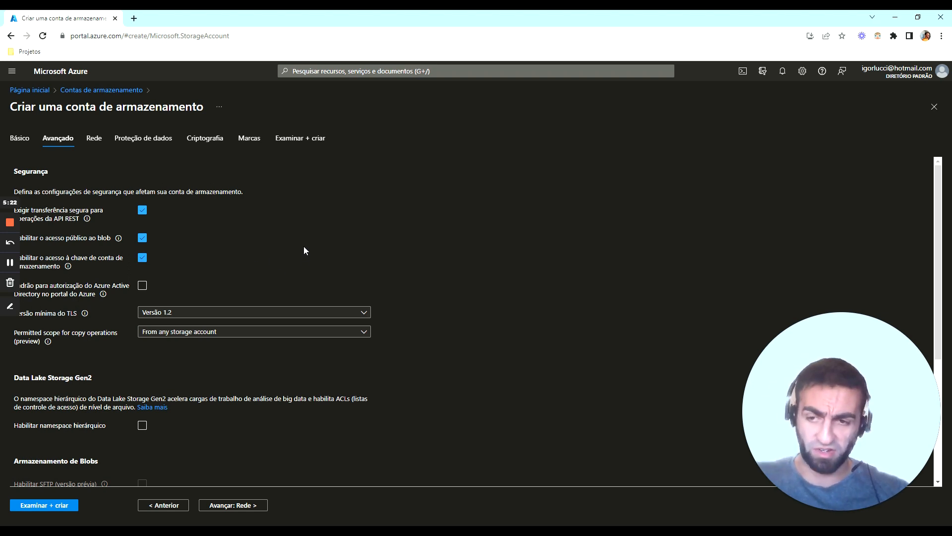
{"action": "scroll", "coordinate": [304, 248], "scroll_direction": "down", "scroll_amount": 1}
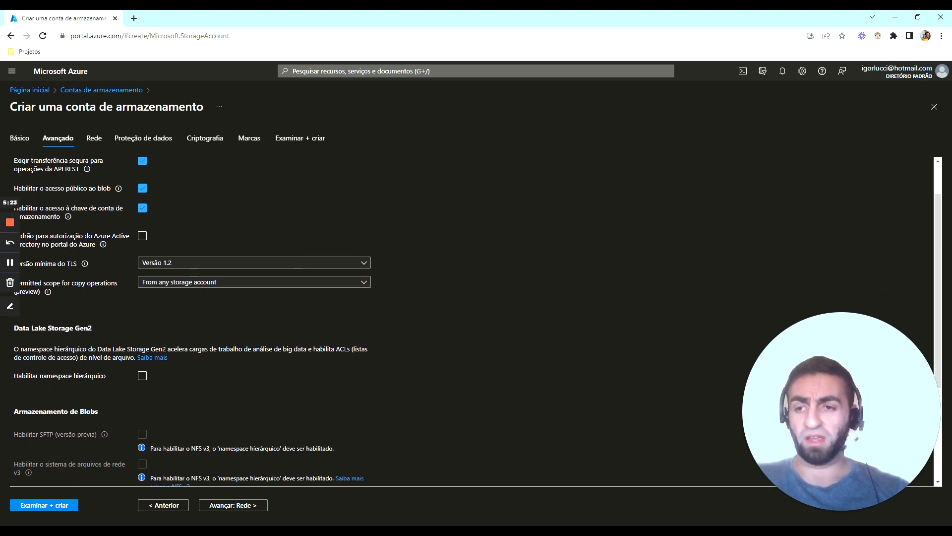
{"action": "left_click", "coordinate": [139, 377]}
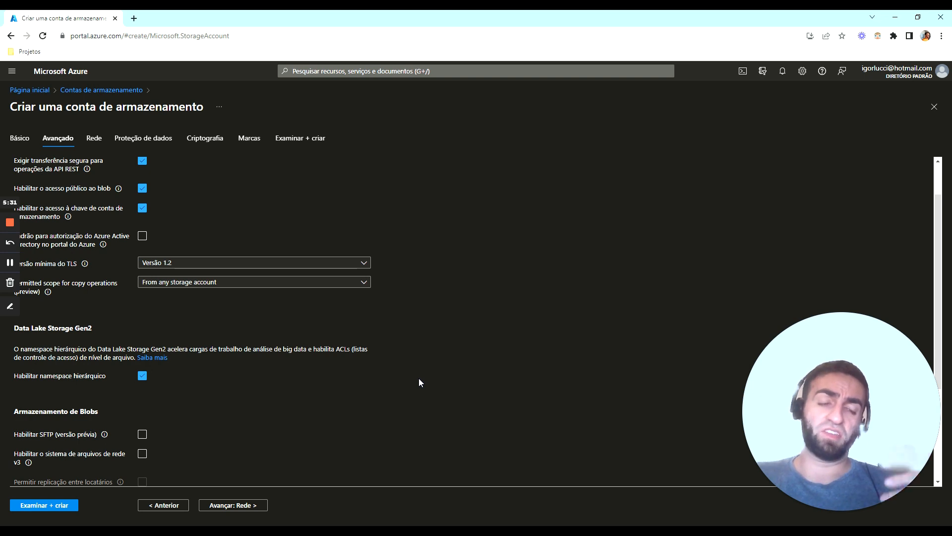
Enable SFTP (versão prévia) for blob storage and review the remaining advanced settings, including the access tier
{"action": "scroll", "coordinate": [426, 382], "scroll_direction": "down", "scroll_amount": 1}
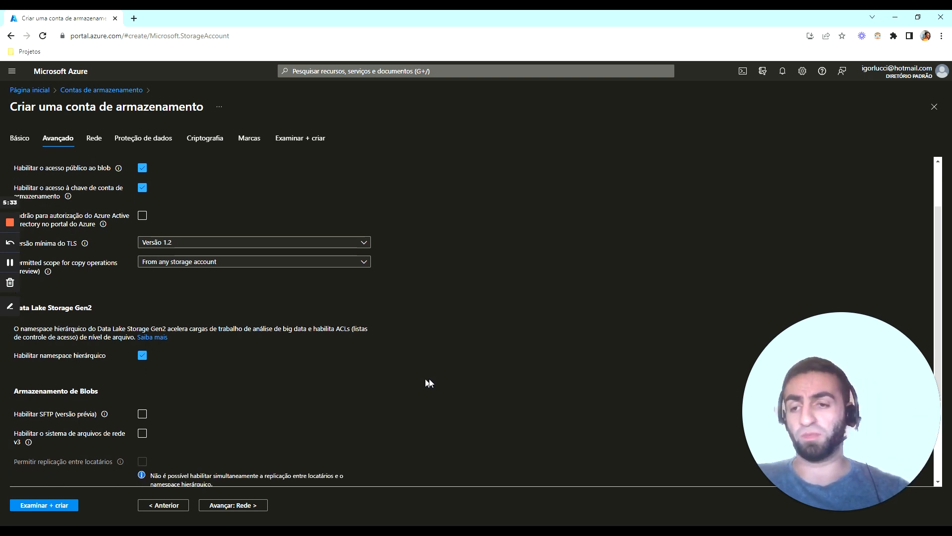
{"action": "scroll", "coordinate": [426, 382], "scroll_direction": "down", "scroll_amount": 1}
{"action": "left_click", "coordinate": [141, 385]}
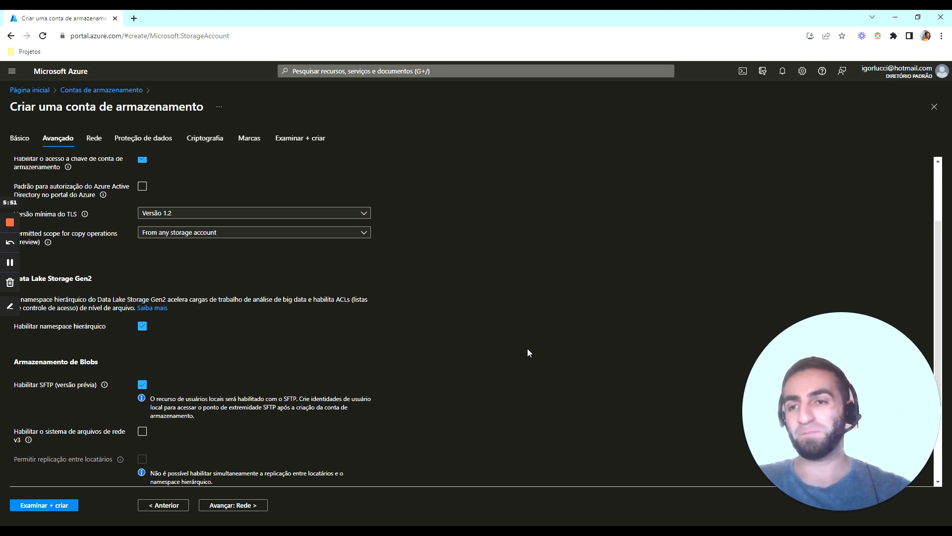
{"action": "scroll", "coordinate": [528, 349], "scroll_direction": "up", "scroll_amount": 2}
{"action": "scroll", "coordinate": [525, 352], "scroll_direction": "down", "scroll_amount": 5}
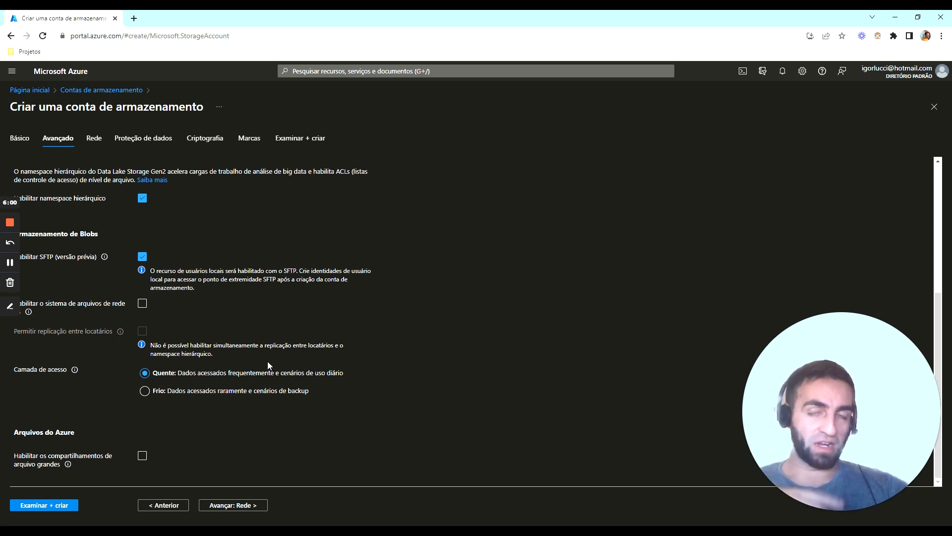
{"action": "scroll", "coordinate": [268, 366], "scroll_direction": "up", "scroll_amount": 1}
{"action": "scroll", "coordinate": [268, 366], "scroll_direction": "down", "scroll_amount": 1}
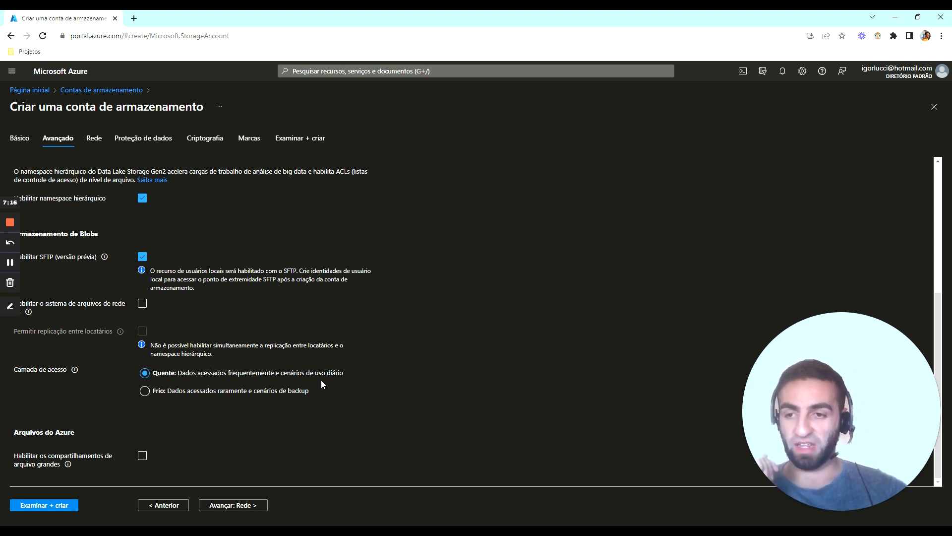
In the network settings, allow public access only from selected virtual networks and IP addresses, and review the virtual network and routing options
{"action": "left_click", "coordinate": [248, 505]}
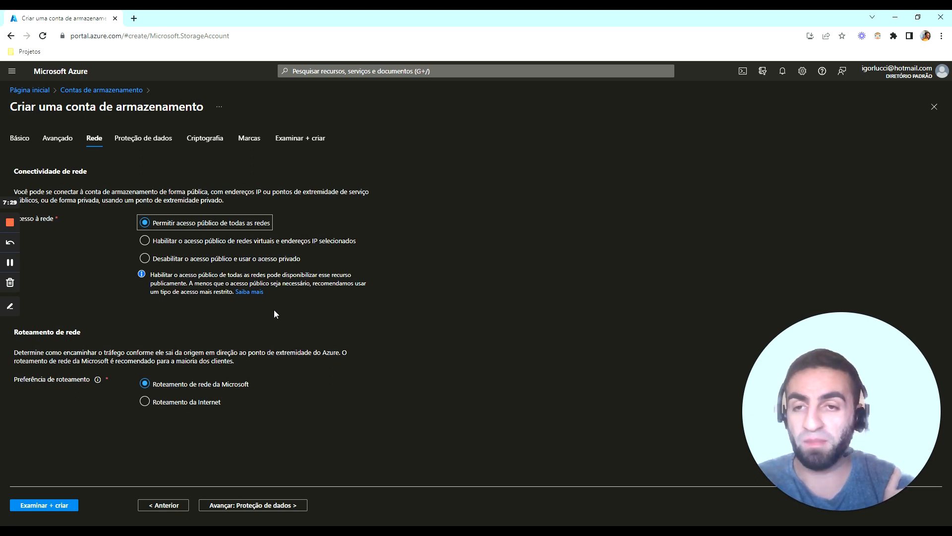
{"action": "left_click", "coordinate": [206, 241]}
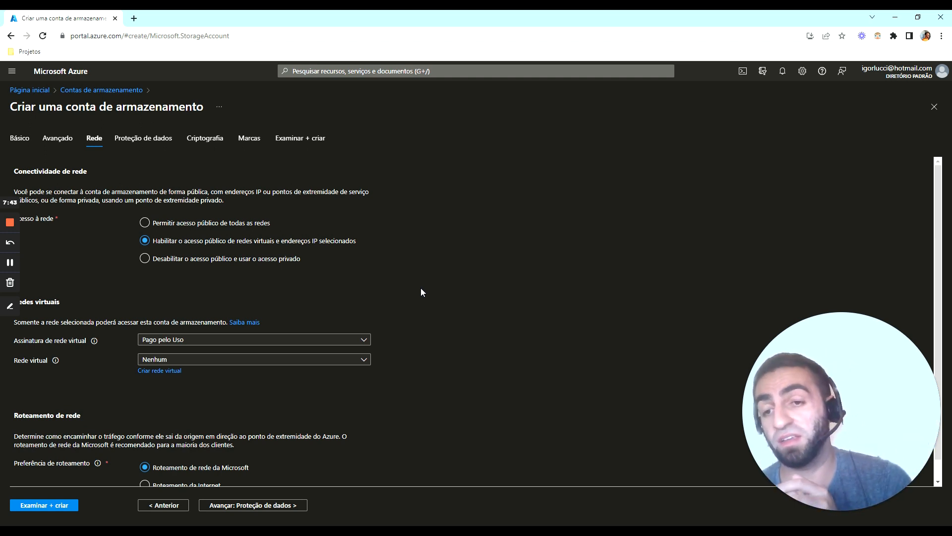
{"action": "scroll", "coordinate": [420, 292], "scroll_direction": "down", "scroll_amount": 1}
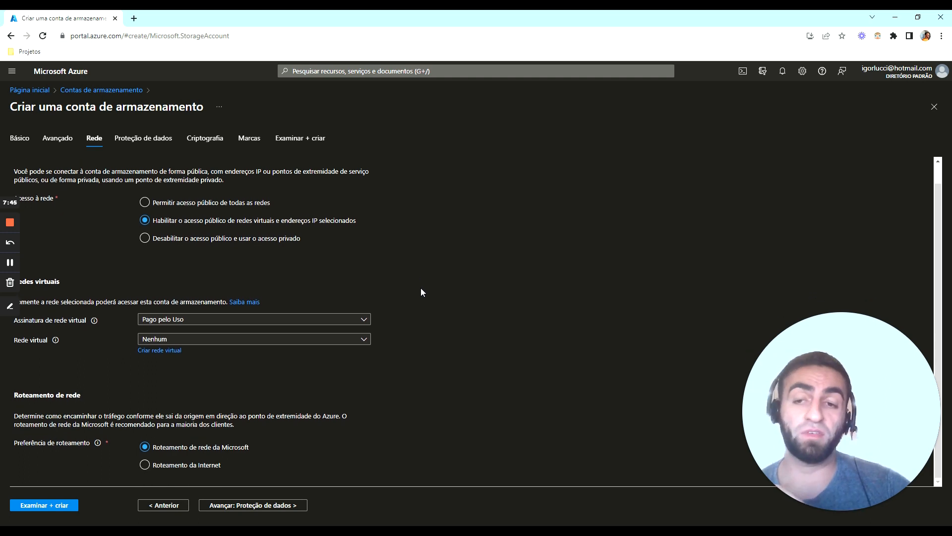
{"action": "scroll", "coordinate": [421, 292], "scroll_direction": "up", "scroll_amount": 1}
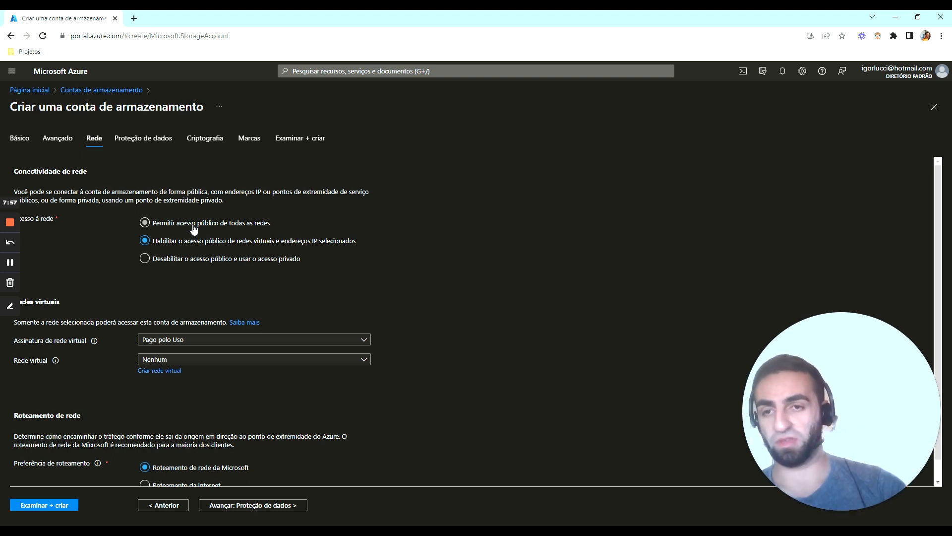
Allow public network access from all networks and continue to the data protection settings
{"action": "left_click", "coordinate": [194, 229]}
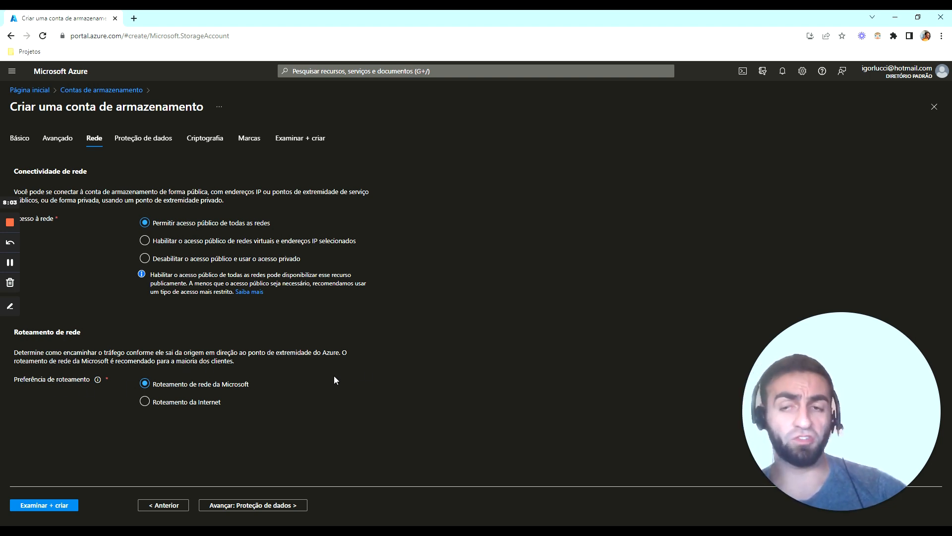
{"action": "left_click", "coordinate": [240, 505]}
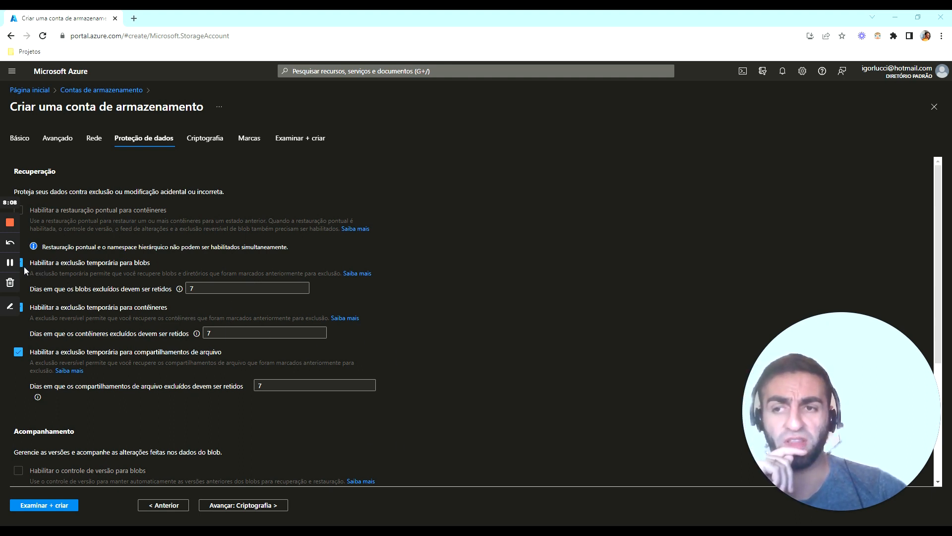
Disable soft delete for file shares, review the remaining data protection settings and continue to the encryption settings
{"action": "left_click", "coordinate": [18, 353]}
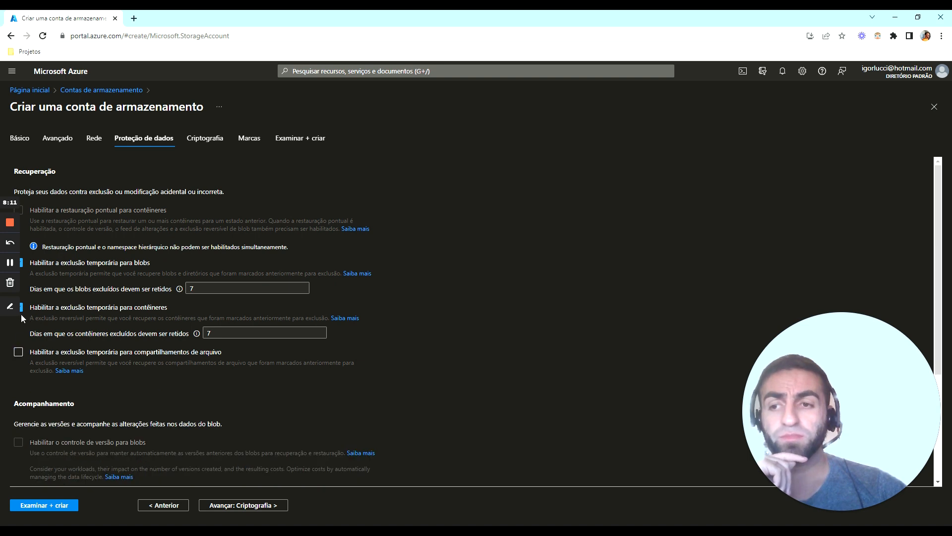
{"action": "left_click", "coordinate": [10, 306]}
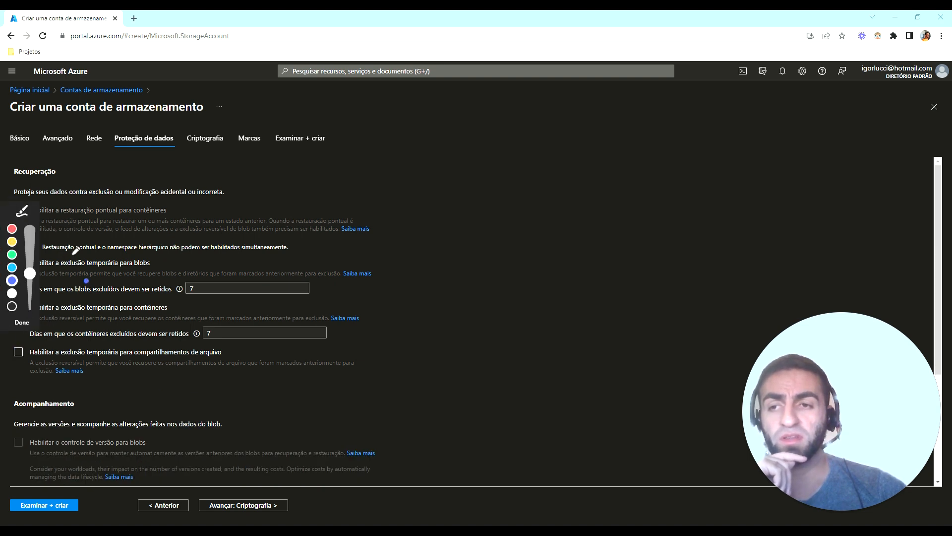
{"action": "left_click", "coordinate": [20, 323]}
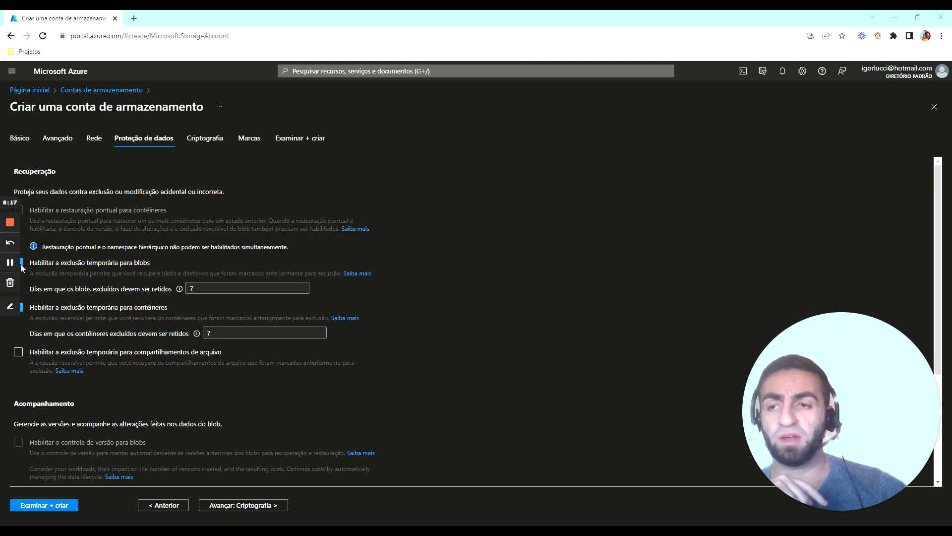
{"action": "scroll", "coordinate": [166, 340], "scroll_direction": "down", "scroll_amount": 2}
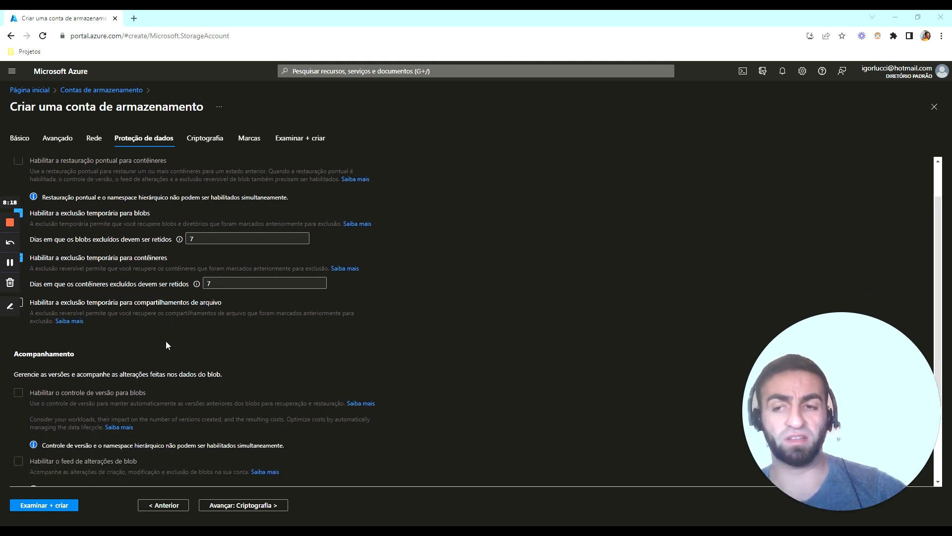
{"action": "scroll", "coordinate": [165, 340], "scroll_direction": "up", "scroll_amount": 1}
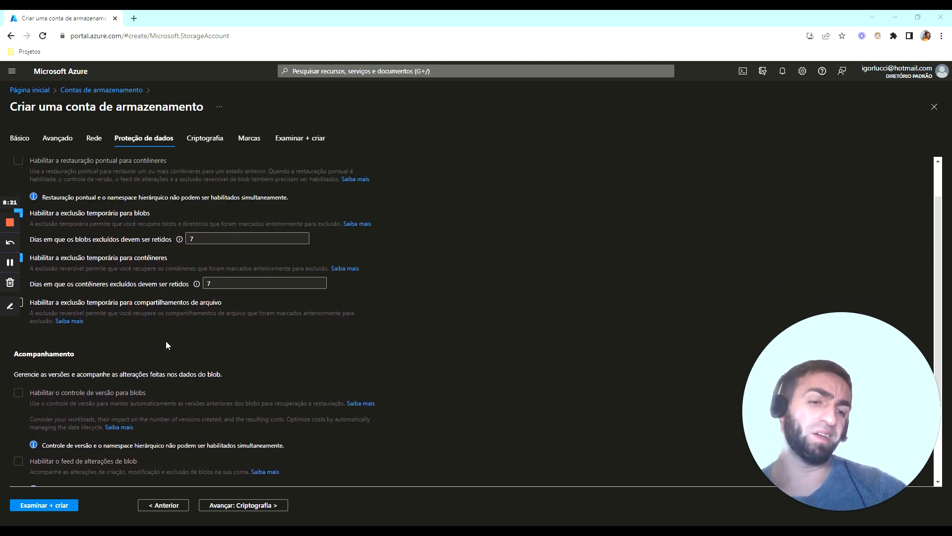
{"action": "scroll", "coordinate": [165, 341], "scroll_direction": "down", "scroll_amount": 1}
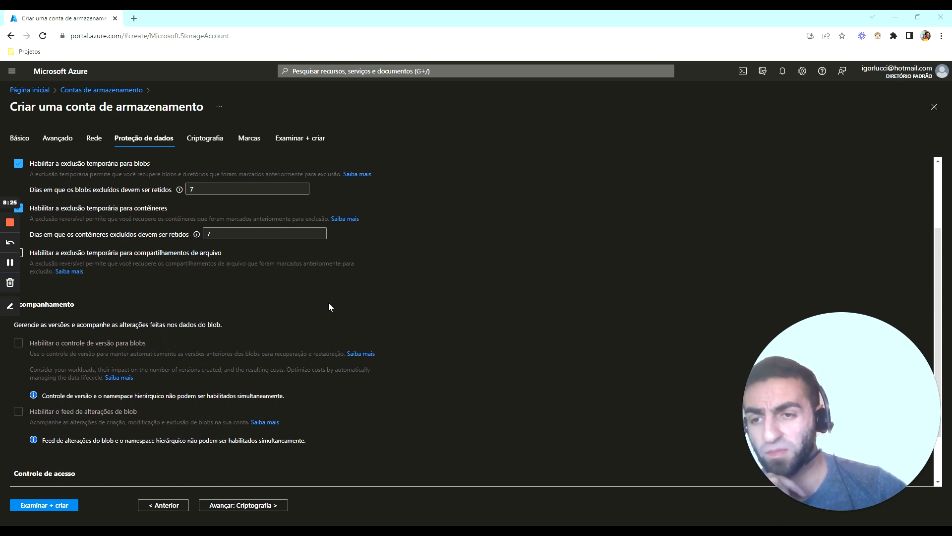
{"action": "scroll", "coordinate": [327, 304], "scroll_direction": "down", "scroll_amount": 1}
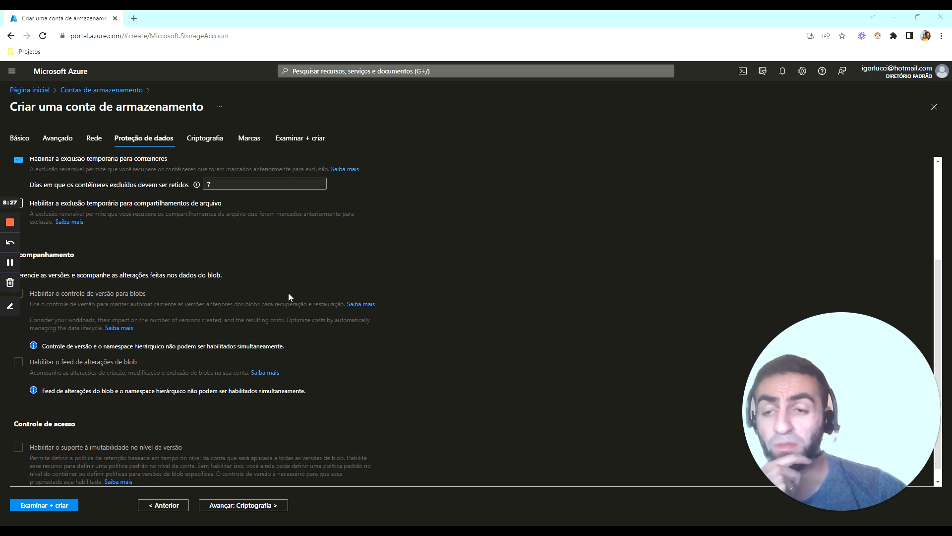
{"action": "scroll", "coordinate": [288, 295], "scroll_direction": "down", "scroll_amount": 1}
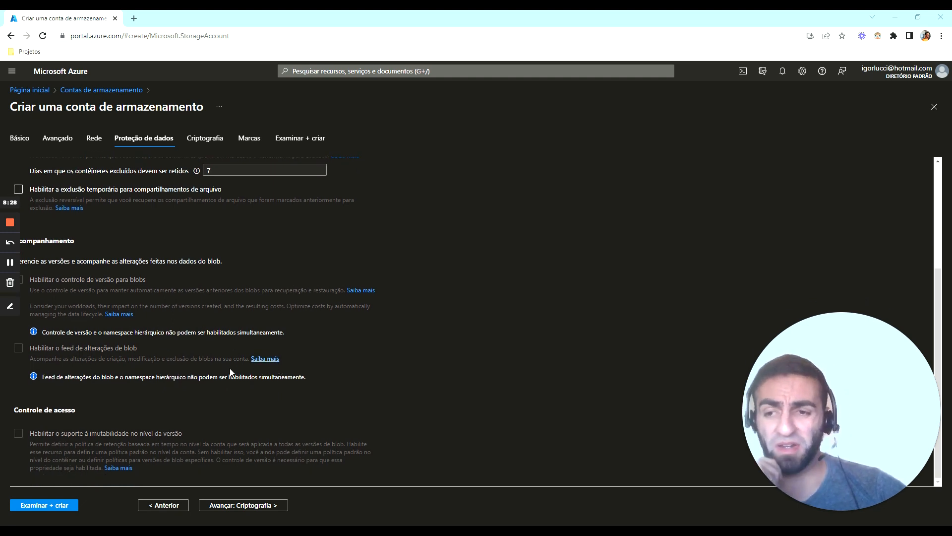
{"action": "left_click", "coordinate": [255, 505]}
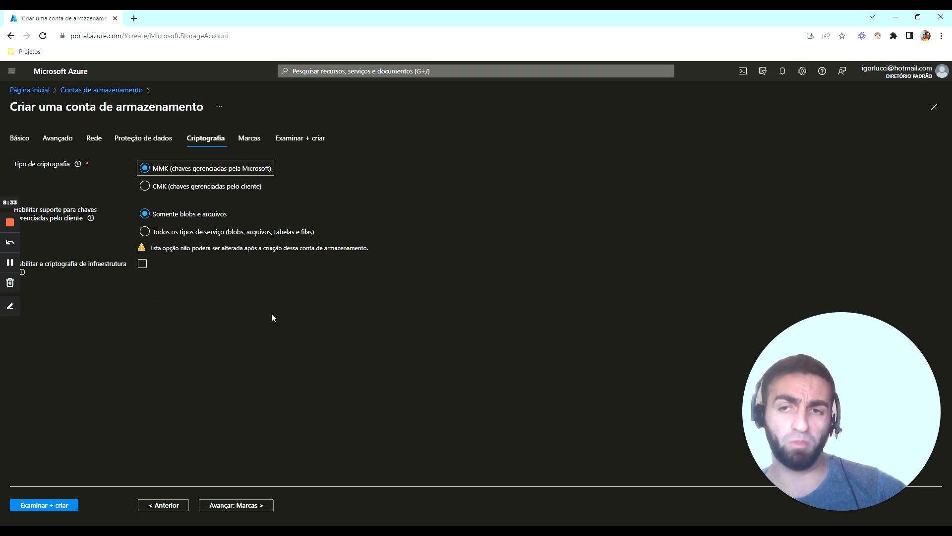
Keep the encryption settings as they are and add a tag named owner with the value analytics to the storage account
{"action": "left_click", "coordinate": [239, 505]}
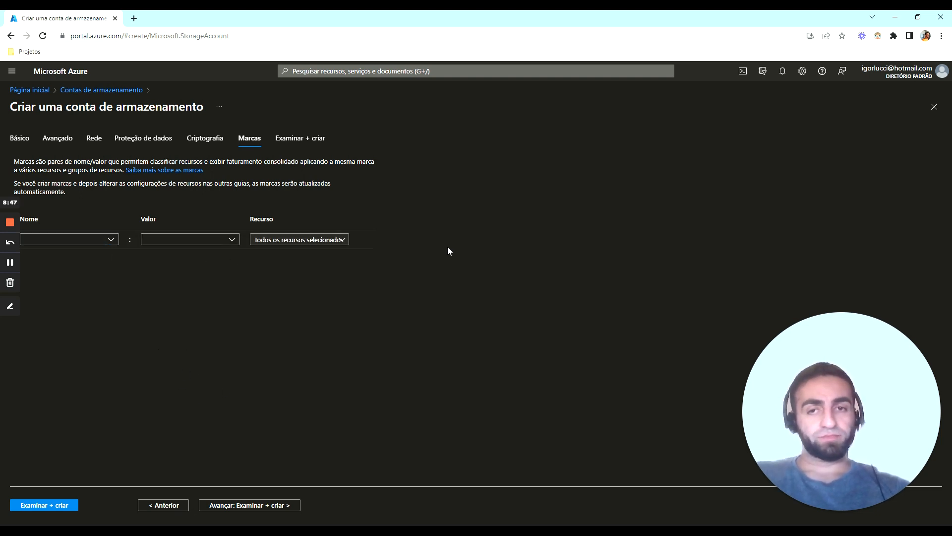
{"action": "left_click", "coordinate": [65, 239]}
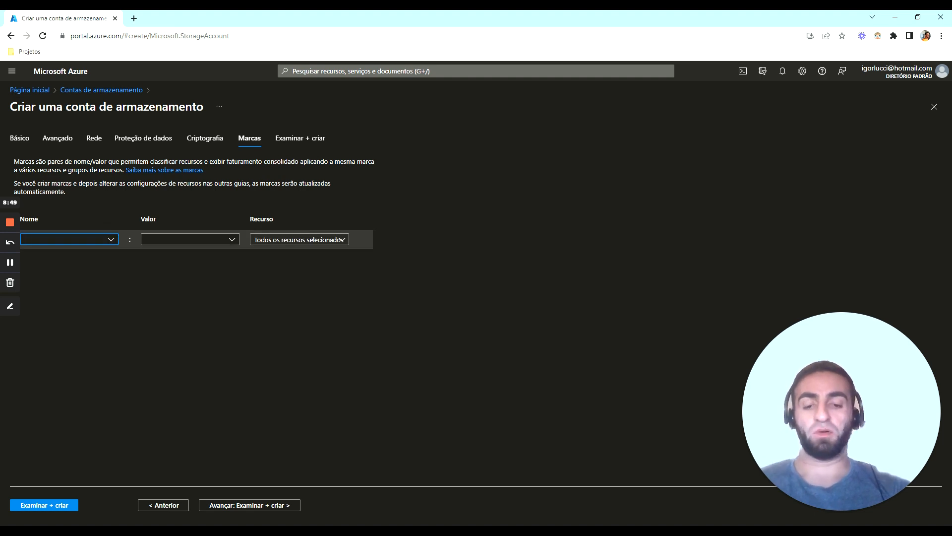
{"action": "type", "text": "owner"}
{"action": "key", "text": "Tab"}
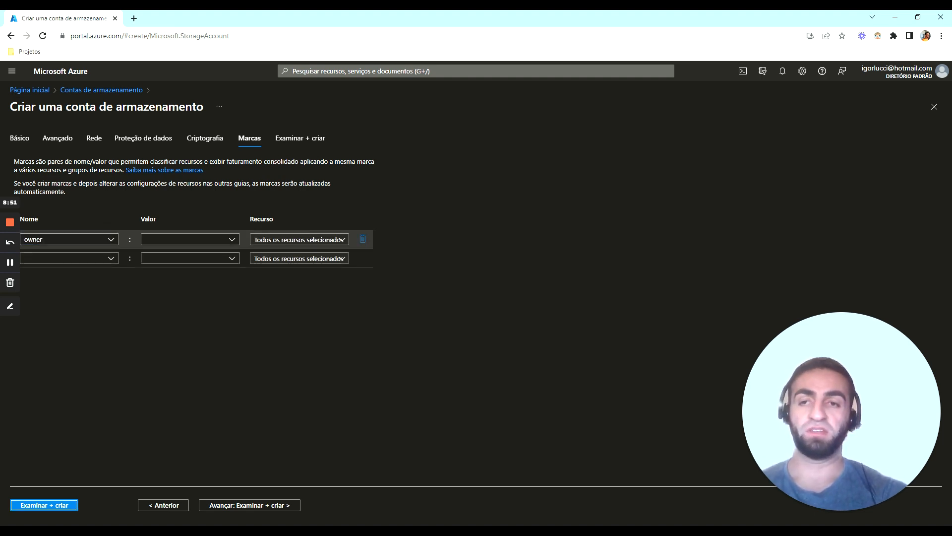
{"action": "key", "text": "Tab"}
{"action": "left_click", "coordinate": [182, 240]}
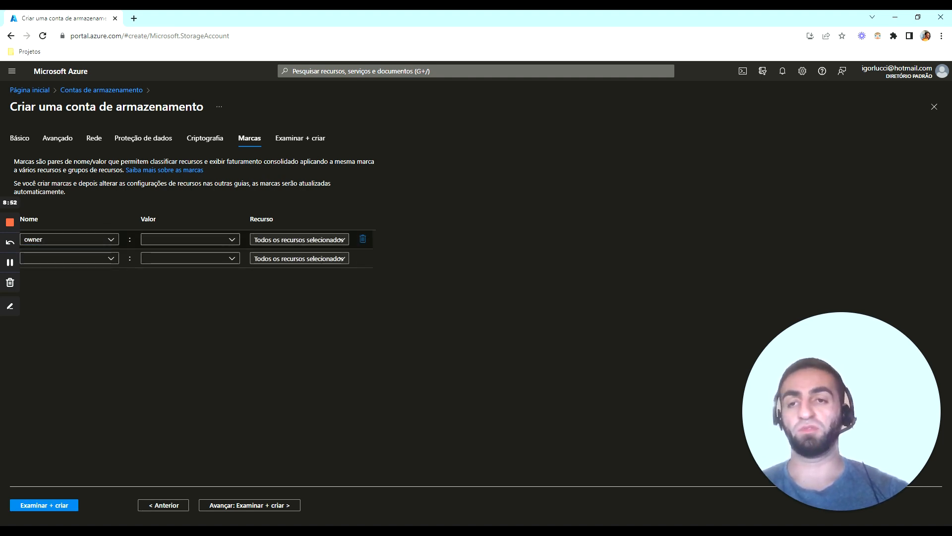
{"action": "type", "text": "analytics"}
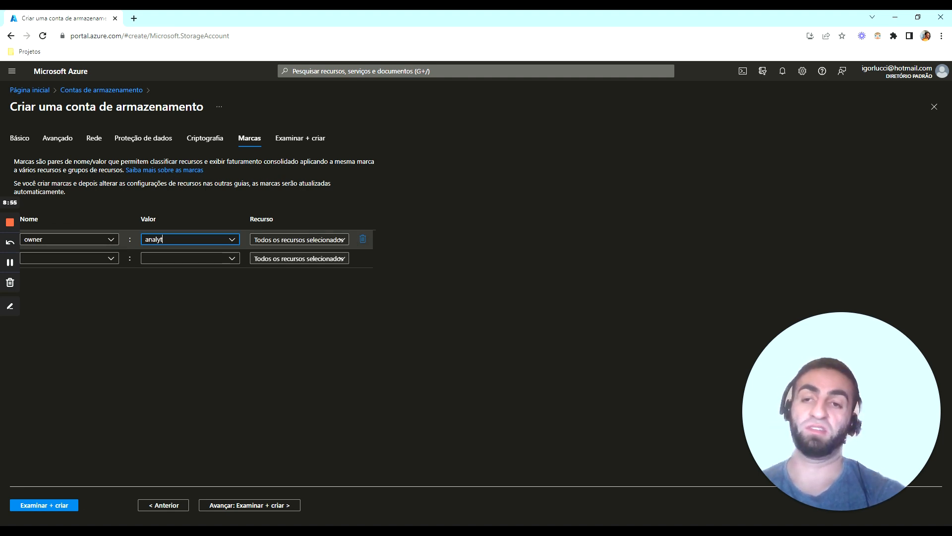
{"action": "left_click", "coordinate": [537, 230]}
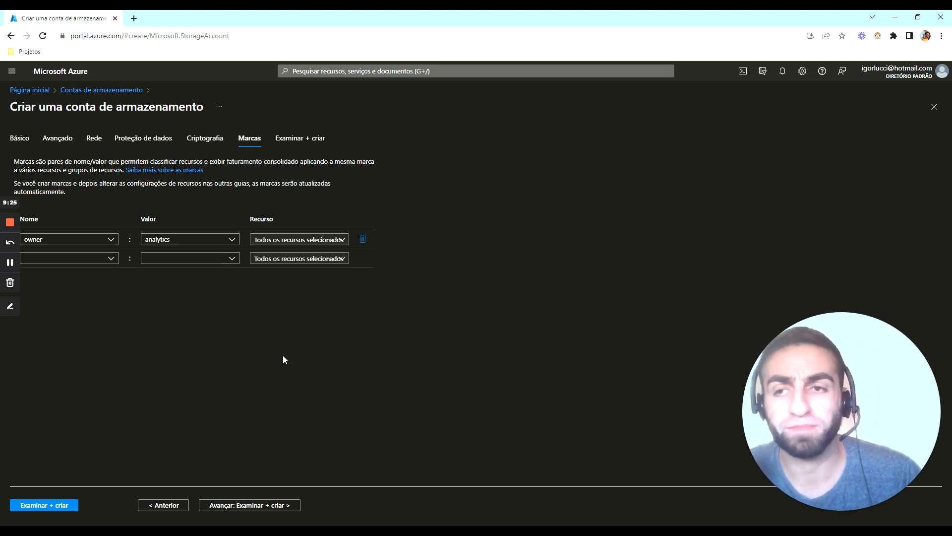
Review the configuration summary, create the storage account and refresh the deployment status
{"action": "left_click", "coordinate": [241, 505]}
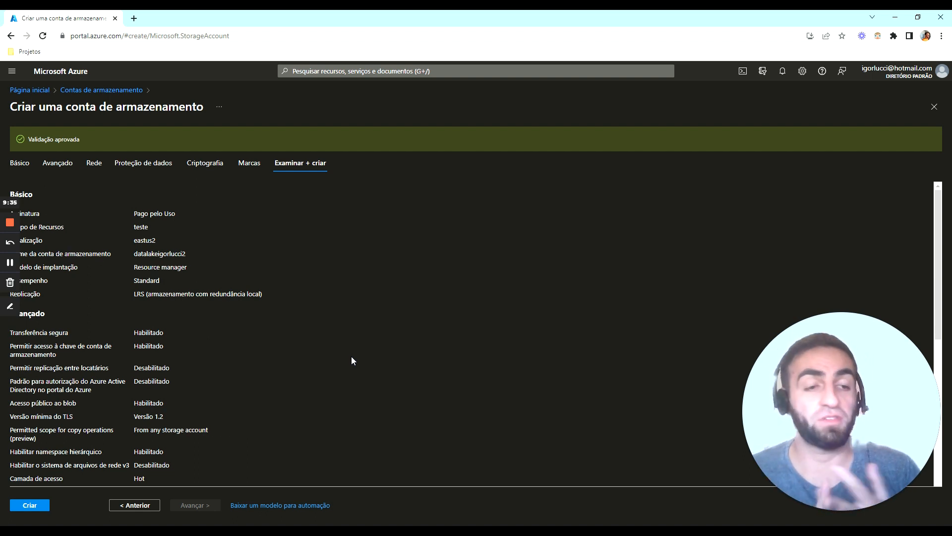
{"action": "scroll", "coordinate": [351, 361], "scroll_direction": "down", "scroll_amount": 10}
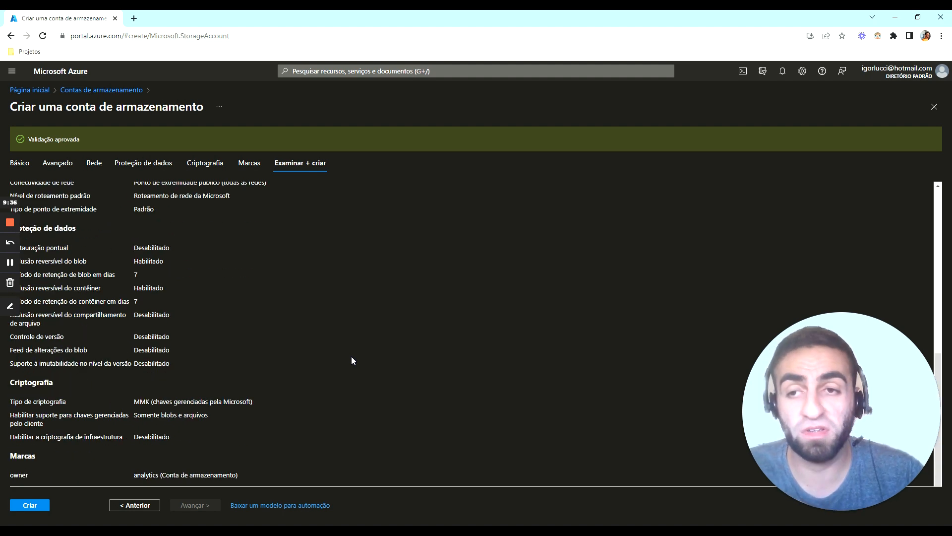
{"action": "left_click", "coordinate": [30, 504]}
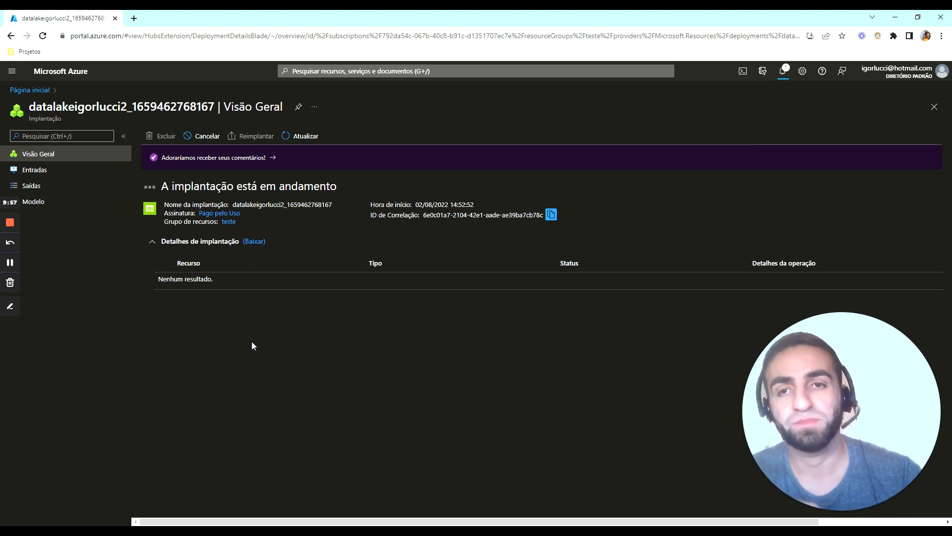
{"action": "left_click", "coordinate": [300, 137]}
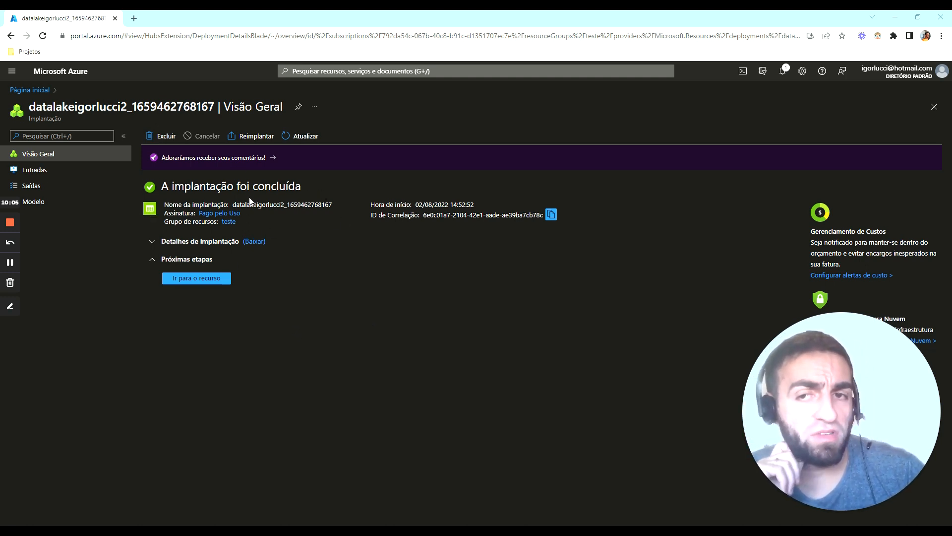
Open the newly deployed storage account and examine its essential information, such as resource group, location and replication
{"action": "left_click", "coordinate": [197, 277]}
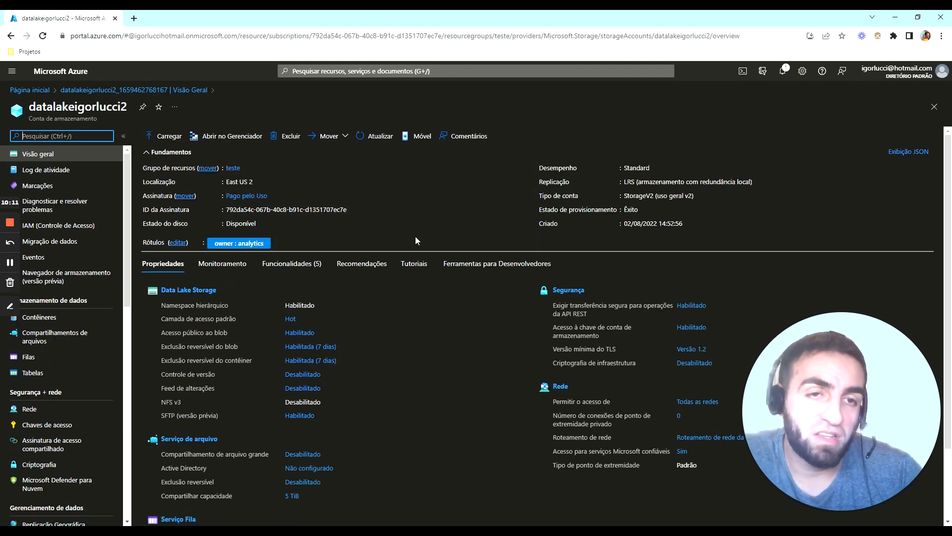
{"action": "triple_click", "coordinate": [255, 167]}
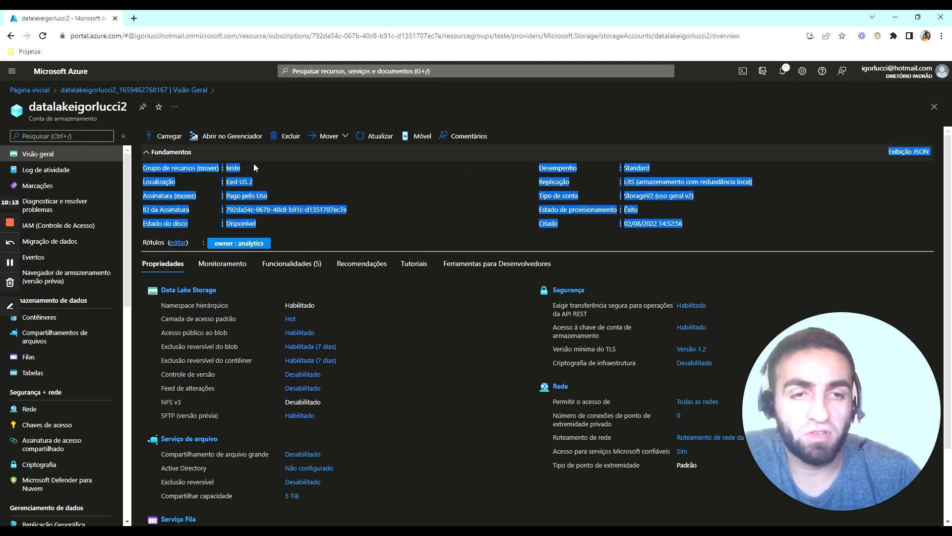
{"action": "left_click", "coordinate": [838, 198]}
From the portal home page, search for "stor" and open the list of storage accounts (Contas de armazenamento)
{"action": "left_click", "coordinate": [30, 90]}
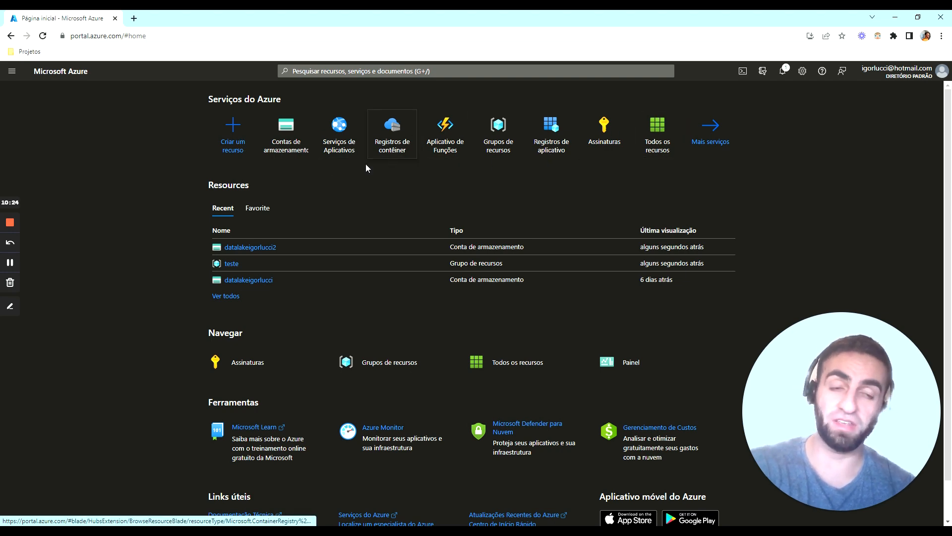
{"action": "left_click", "coordinate": [343, 74]}
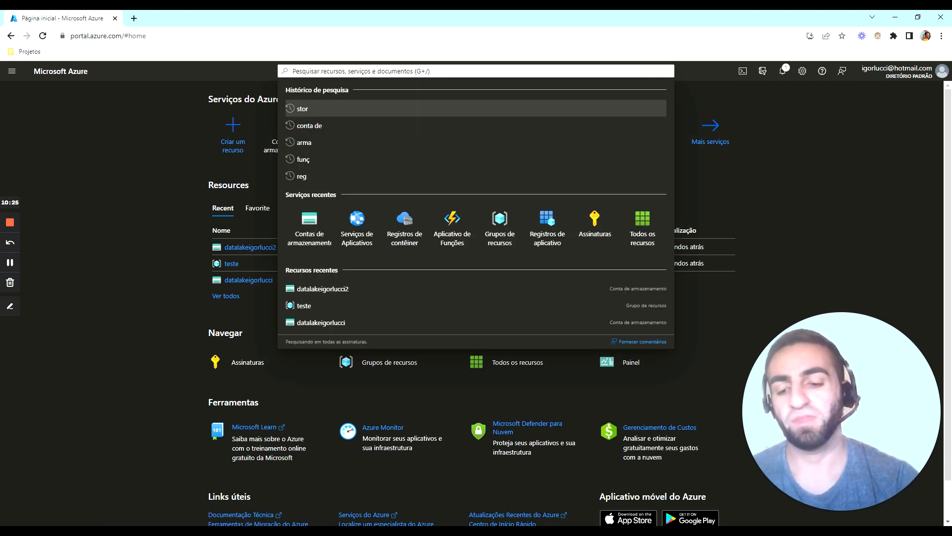
{"action": "type", "text": "stor"}
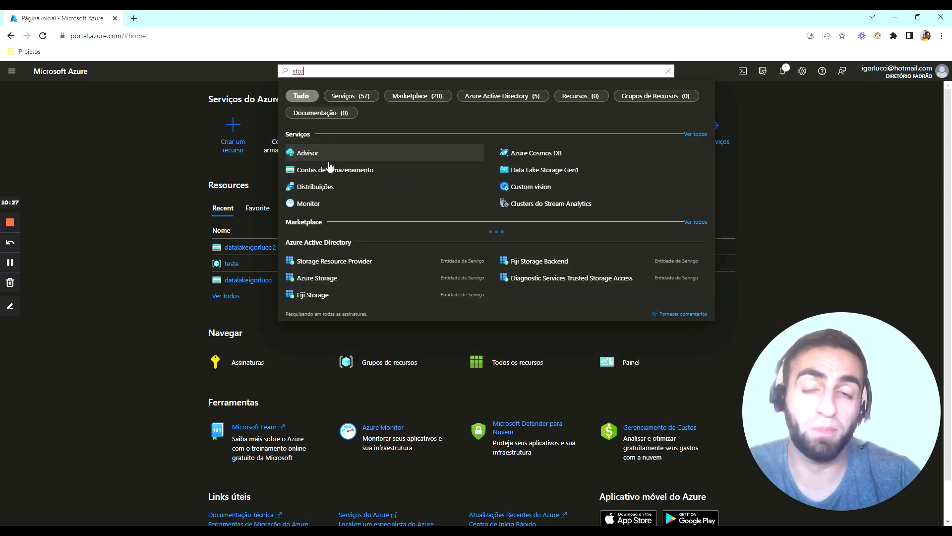
{"action": "left_click", "coordinate": [305, 171]}
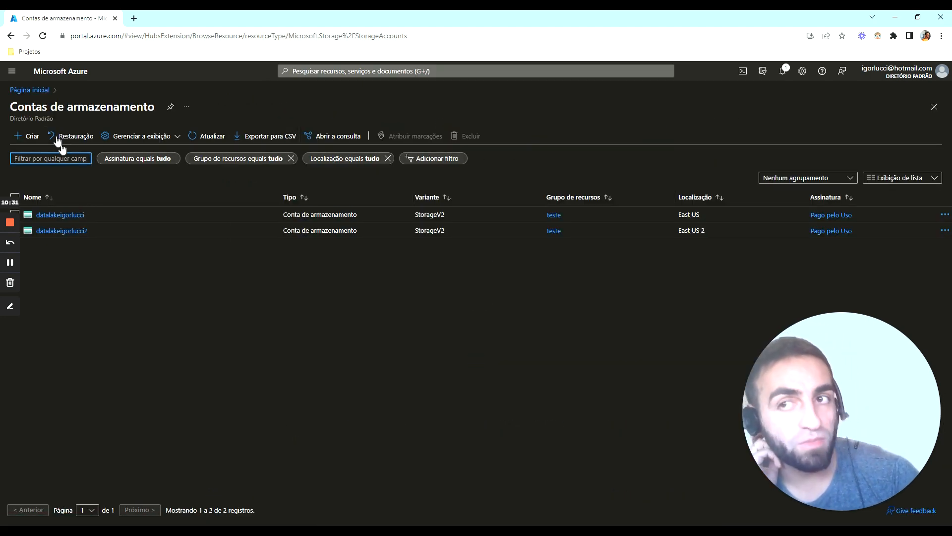
Return to the portal home page, search for "grupo" and for "resource", and open the resource groups list (Grupos de recursos)
{"action": "left_click", "coordinate": [33, 89]}
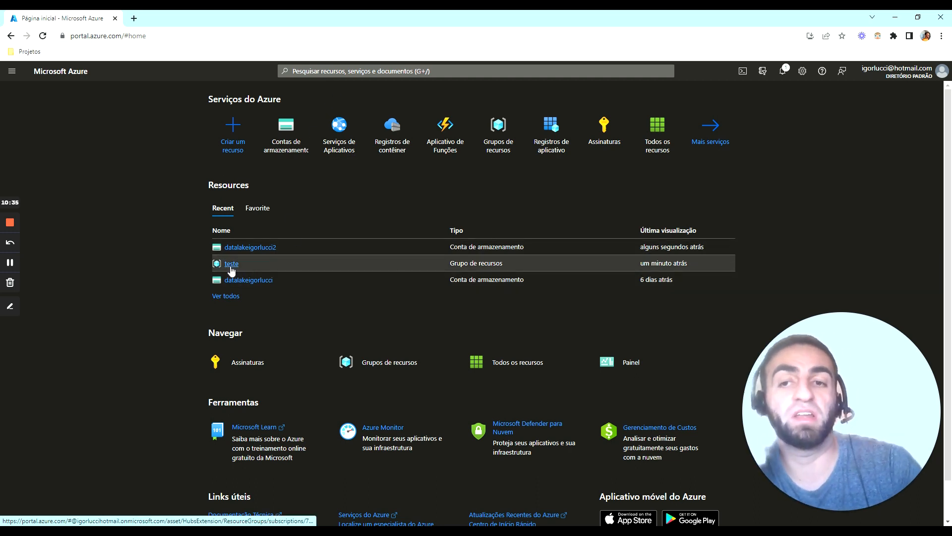
{"action": "mouse_move", "coordinate": [232, 270]}
{"action": "key", "text": "g"}
{"action": "key", "text": "slash"}
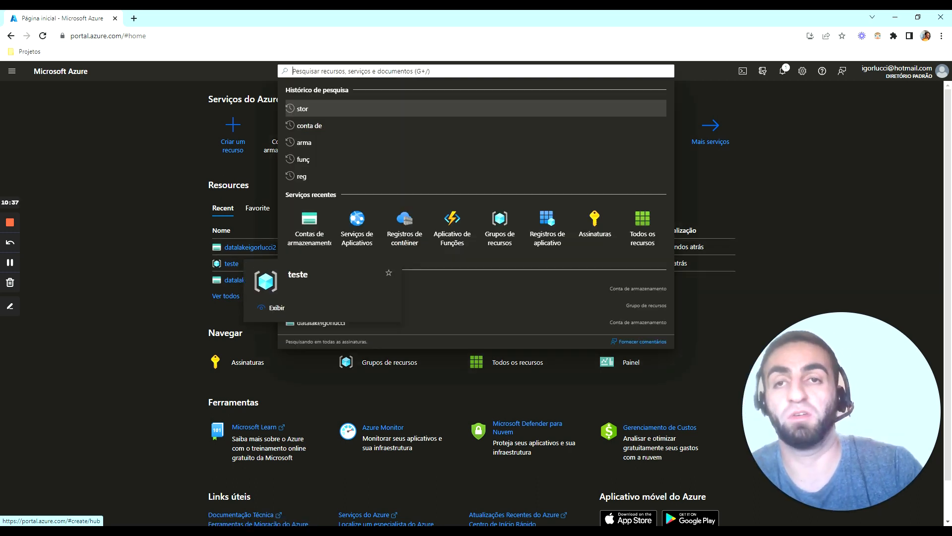
{"action": "type", "text": "grupo"}
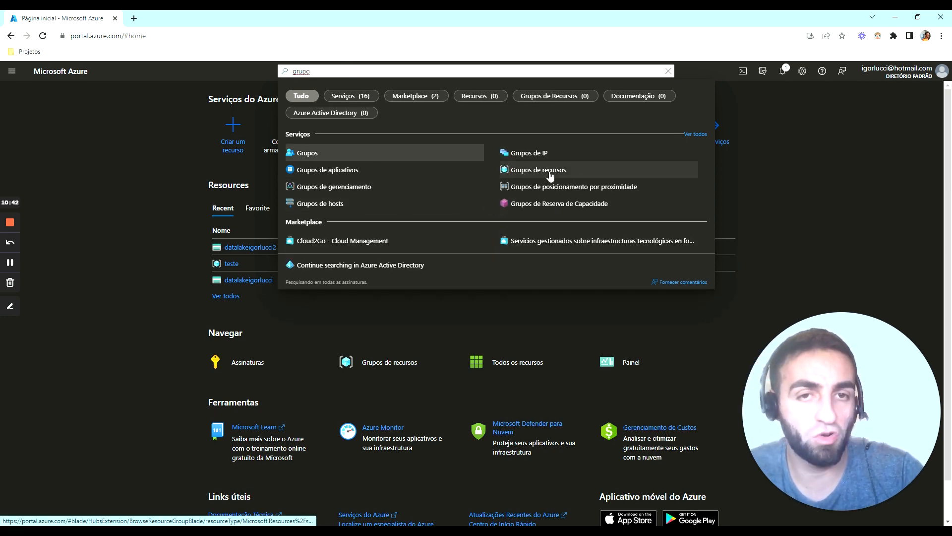
{"action": "left_click", "coordinate": [309, 71]}
{"action": "type", "text": "resource"}
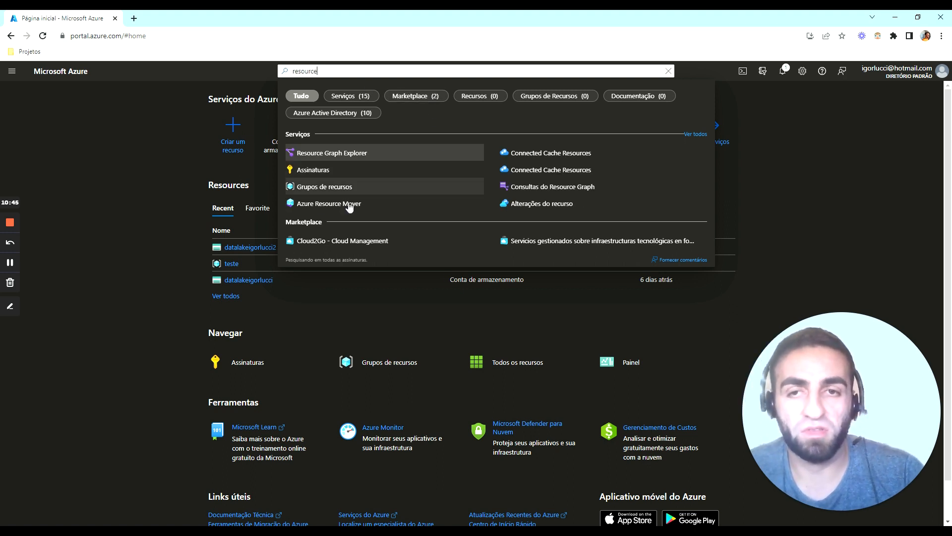
{"action": "left_click", "coordinate": [323, 188]}
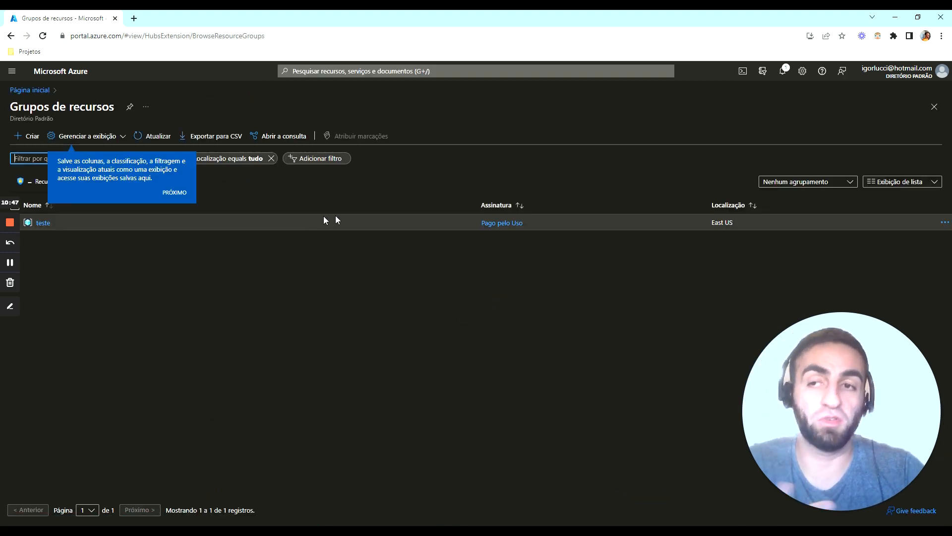
Advance past the display tip, open the teste resource group and open the new East US 2 storage account in it
{"action": "left_click", "coordinate": [174, 193]}
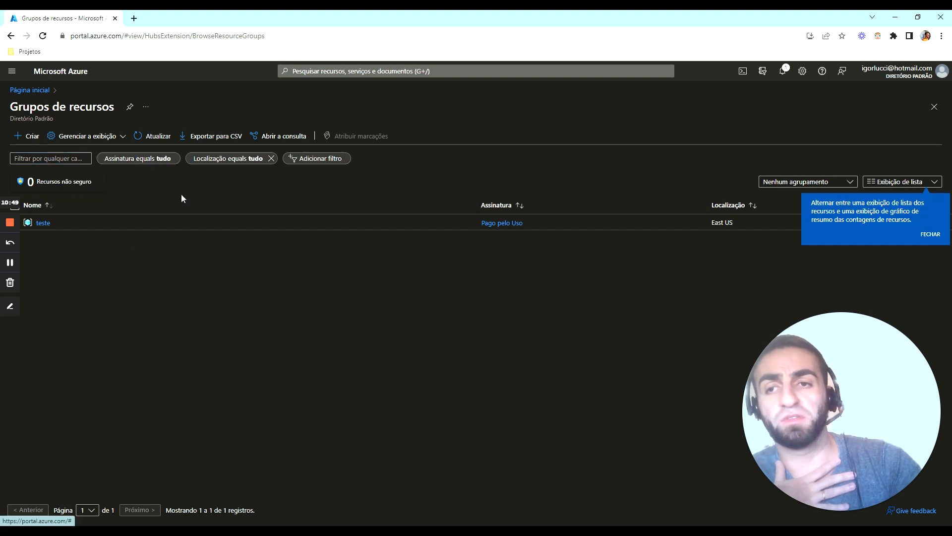
{"action": "left_click", "coordinate": [48, 224]}
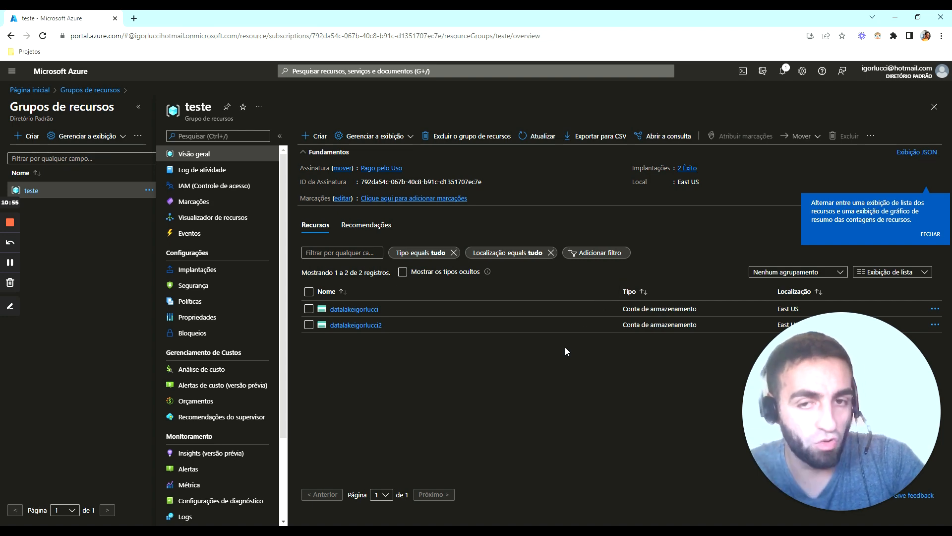
{"action": "left_click", "coordinate": [345, 323]}
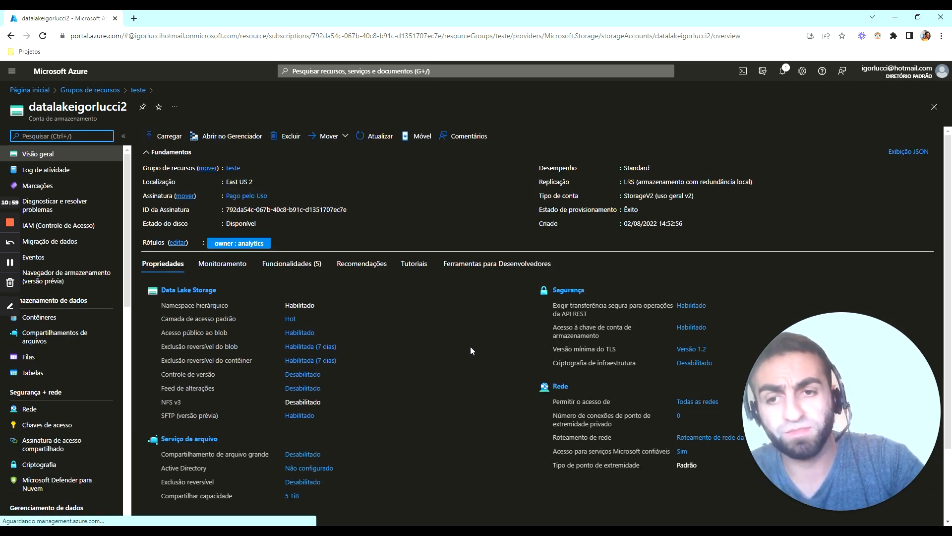
Examine the storage account's overview properties and its access keys page (Chaves de acesso), returning to the overview
{"action": "scroll", "coordinate": [466, 343], "scroll_direction": "down", "scroll_amount": 2}
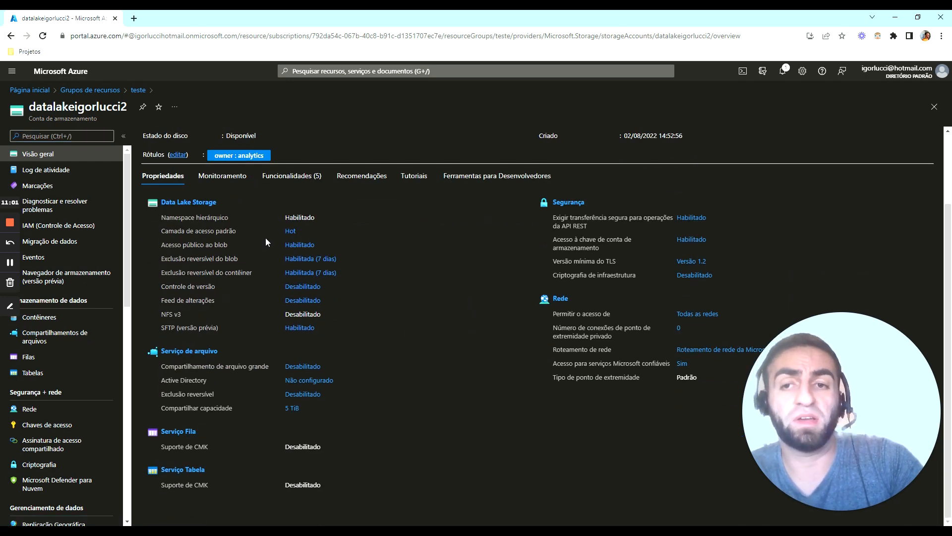
{"action": "scroll", "coordinate": [426, 305], "scroll_direction": "up", "scroll_amount": 2}
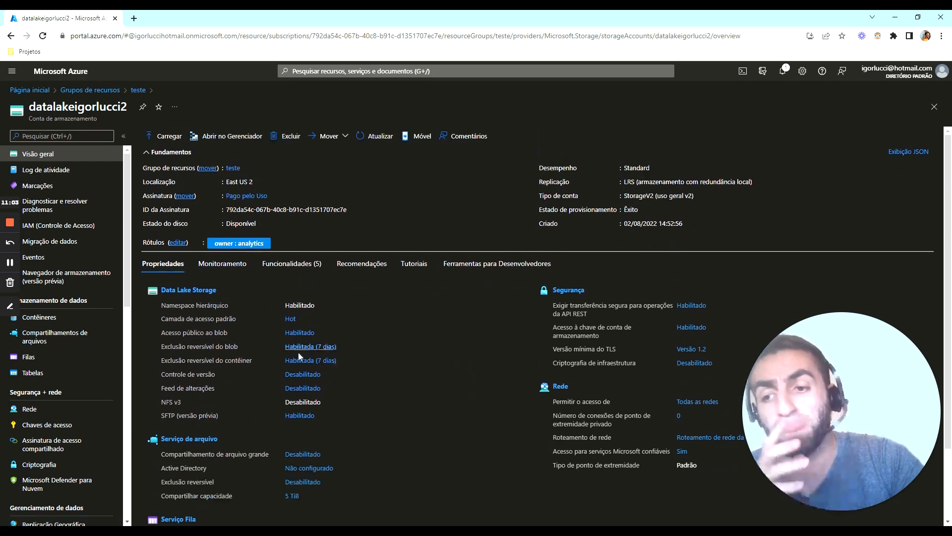
{"action": "left_click", "coordinate": [44, 425]}
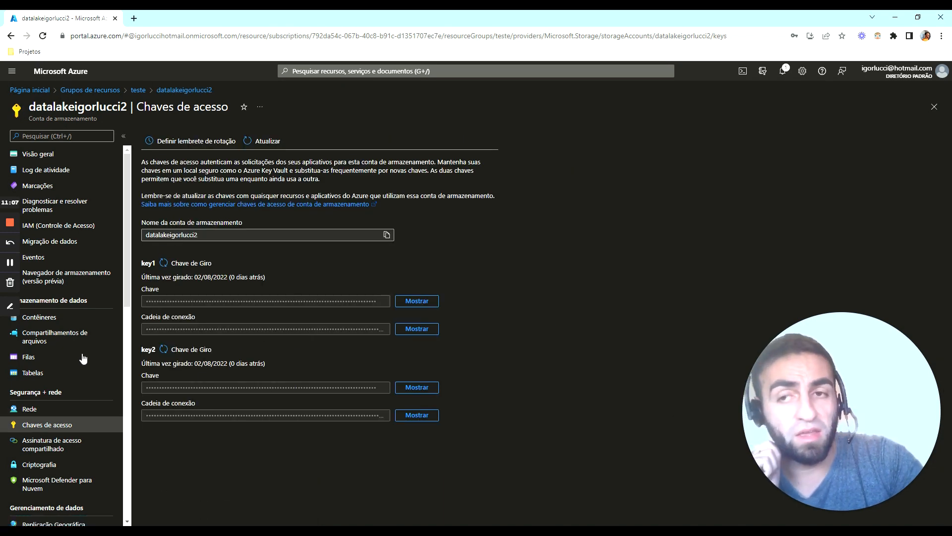
{"action": "left_click", "coordinate": [55, 156]}
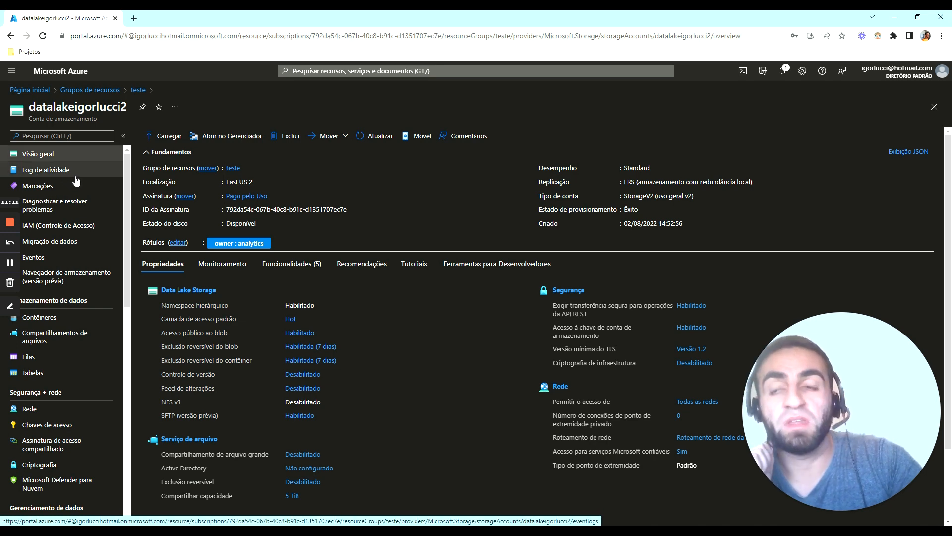
Open the storage account's access control (IAM) and start adding a role assignment
{"action": "left_click", "coordinate": [64, 223]}
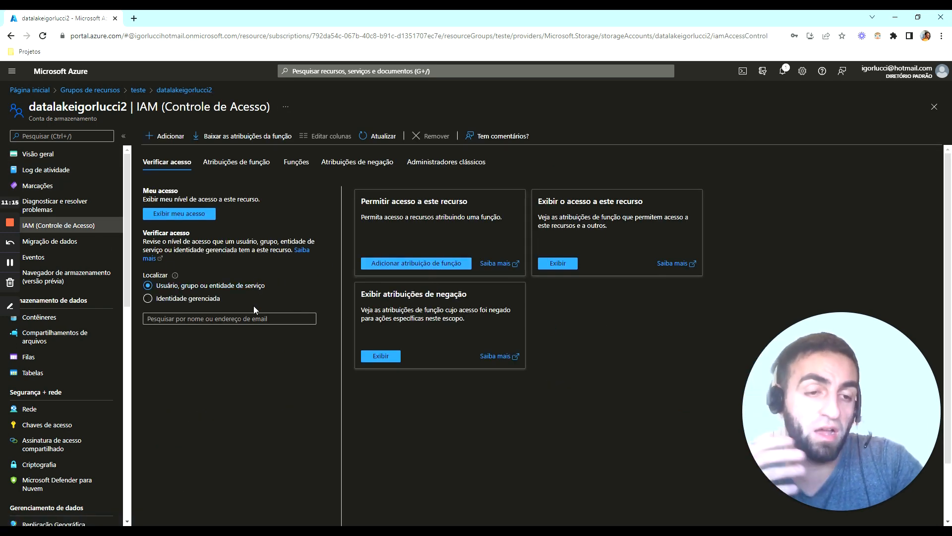
{"action": "left_click", "coordinate": [165, 136]}
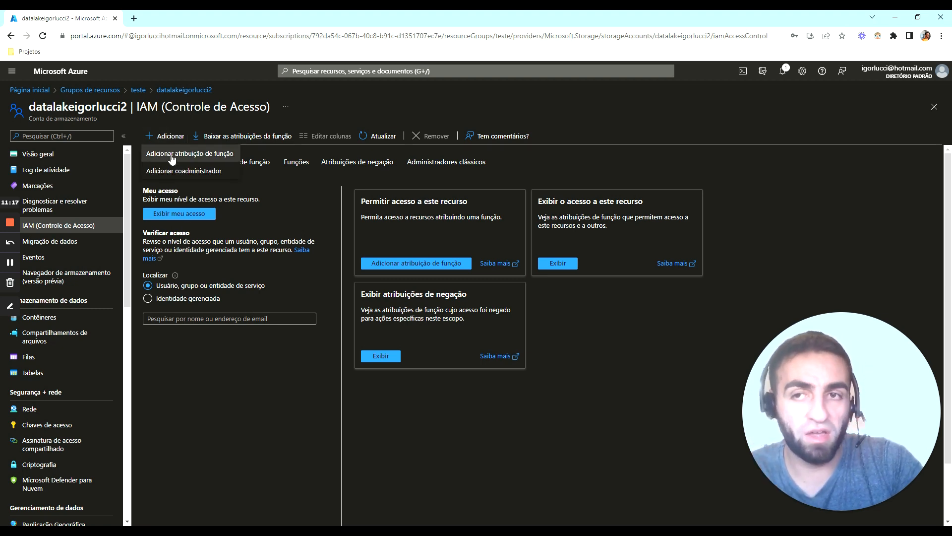
{"action": "left_click", "coordinate": [172, 155]}
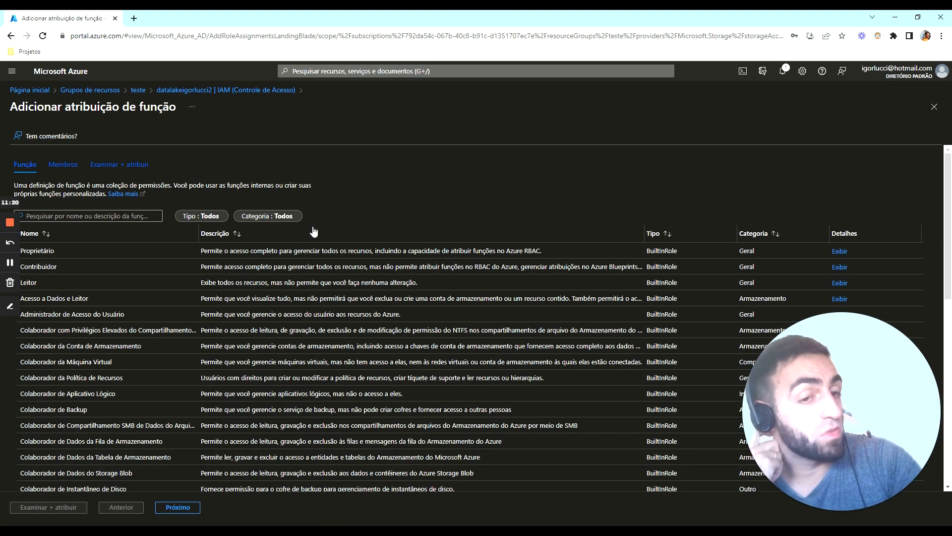
Compare the Contribuidor, Leitor and Acesso a Dados e Leitor roles, choose Contribuidor and continue to the members stage
{"action": "left_click", "coordinate": [128, 265]}
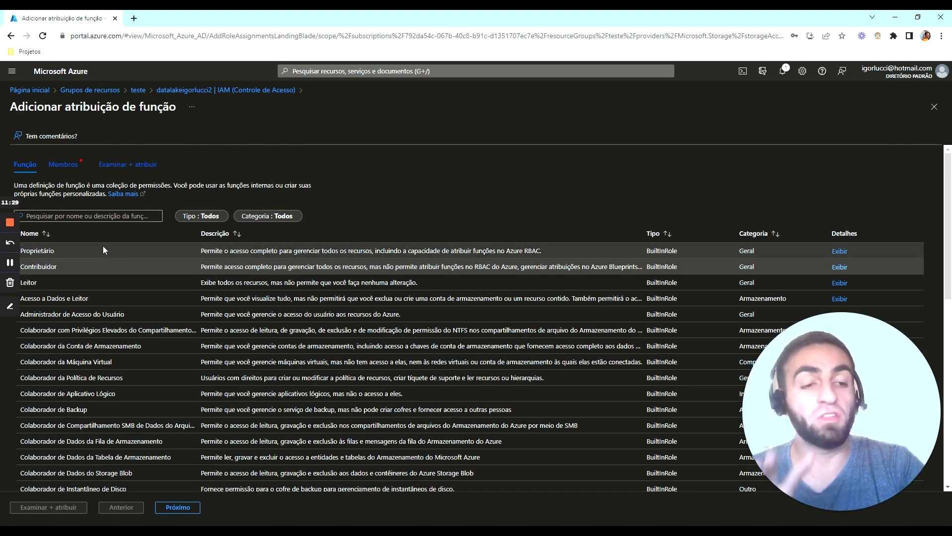
{"action": "left_click", "coordinate": [64, 281]}
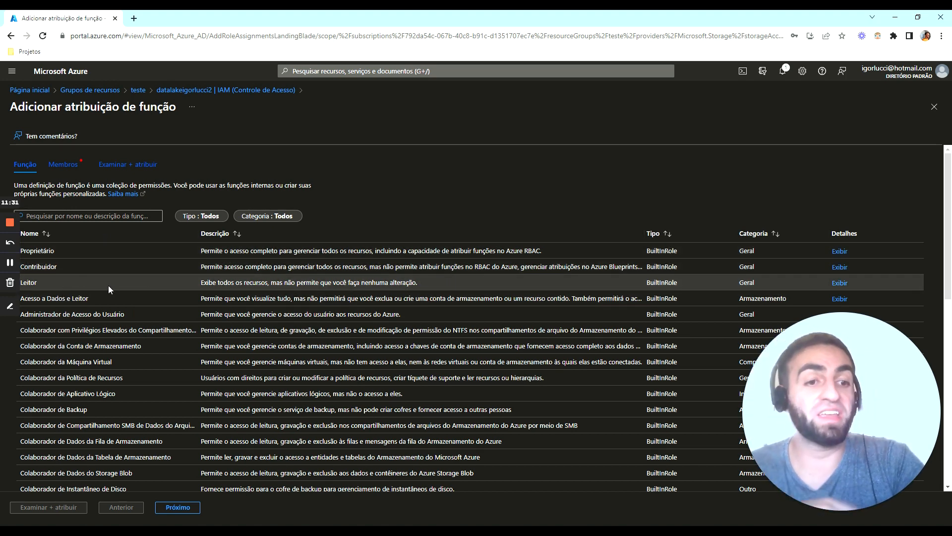
{"action": "left_click", "coordinate": [79, 272]}
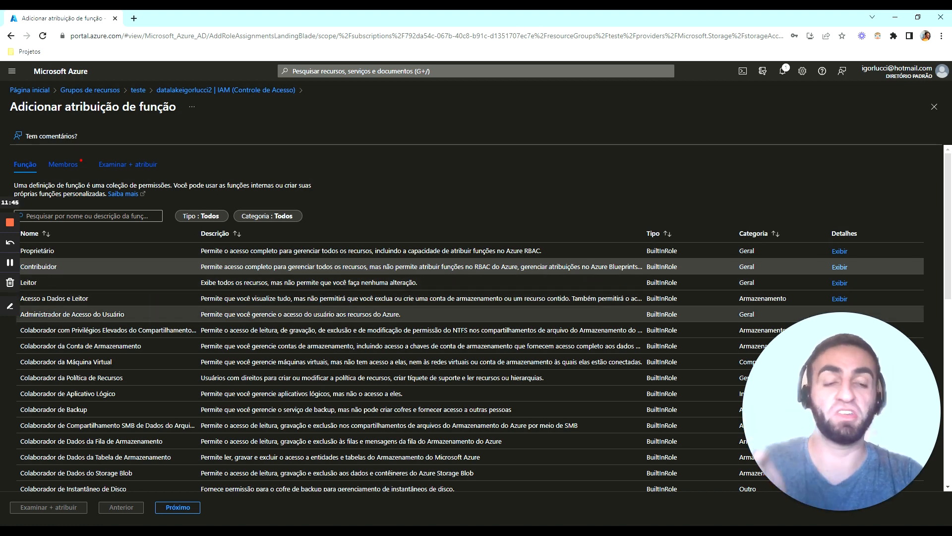
{"action": "left_click", "coordinate": [94, 299]}
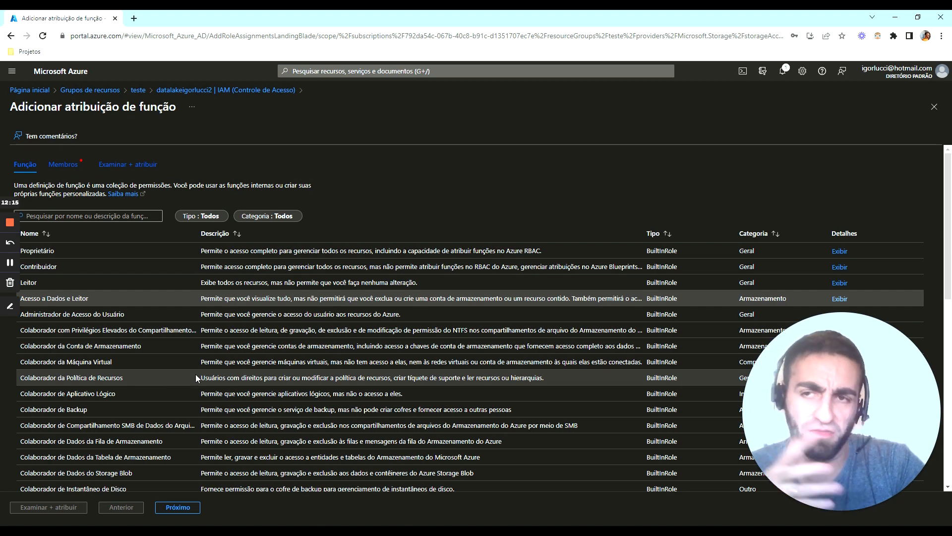
{"action": "left_click", "coordinate": [50, 267]}
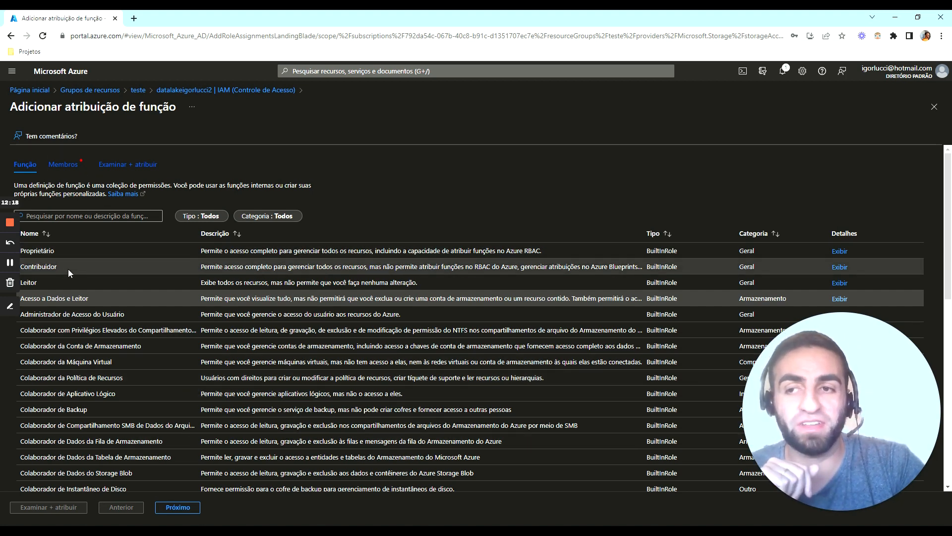
{"action": "left_click", "coordinate": [191, 507]}
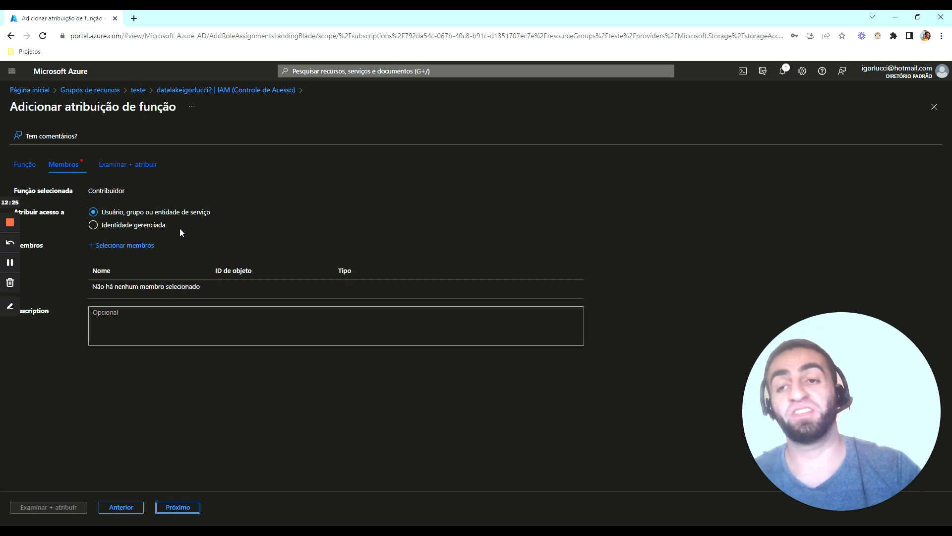
Set the assignment target to Identidade gerenciada, check the managed identities available under Pago pelo Uso and close the member selection
{"action": "left_click", "coordinate": [140, 226]}
{"action": "left_click", "coordinate": [144, 245]}
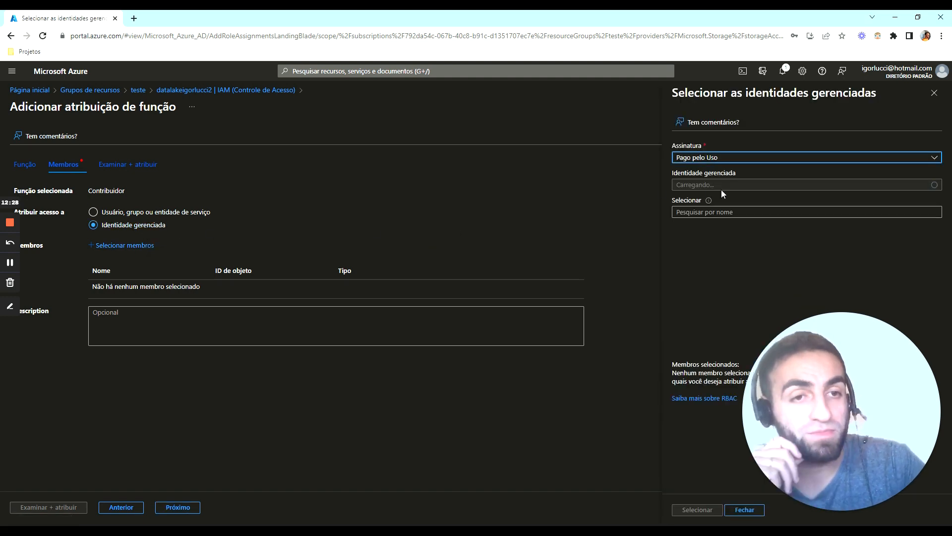
{"action": "left_click", "coordinate": [719, 212]}
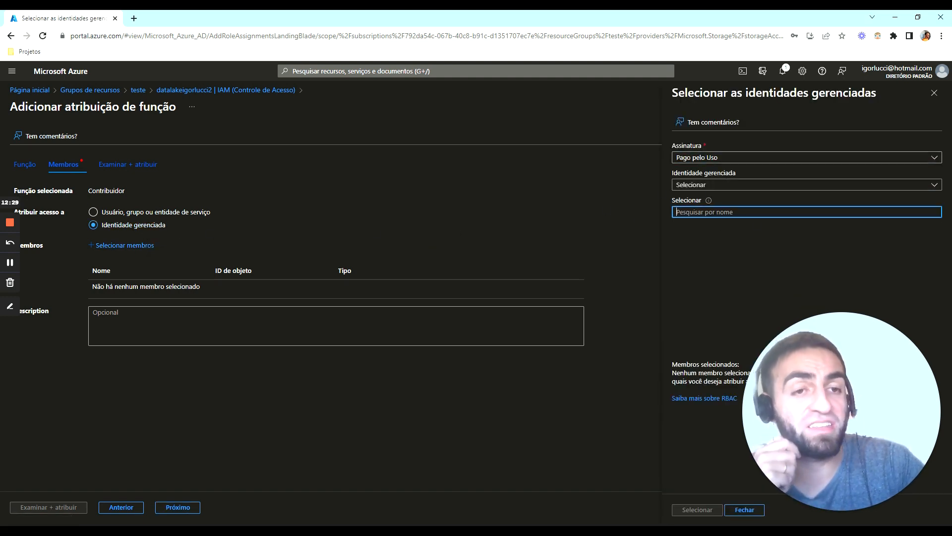
{"action": "left_click", "coordinate": [734, 186]}
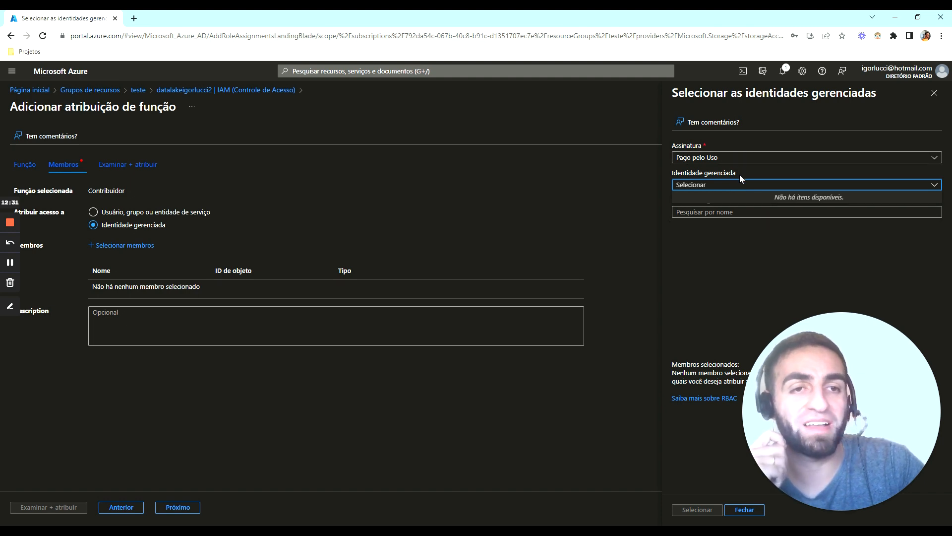
{"action": "left_click", "coordinate": [758, 511]}
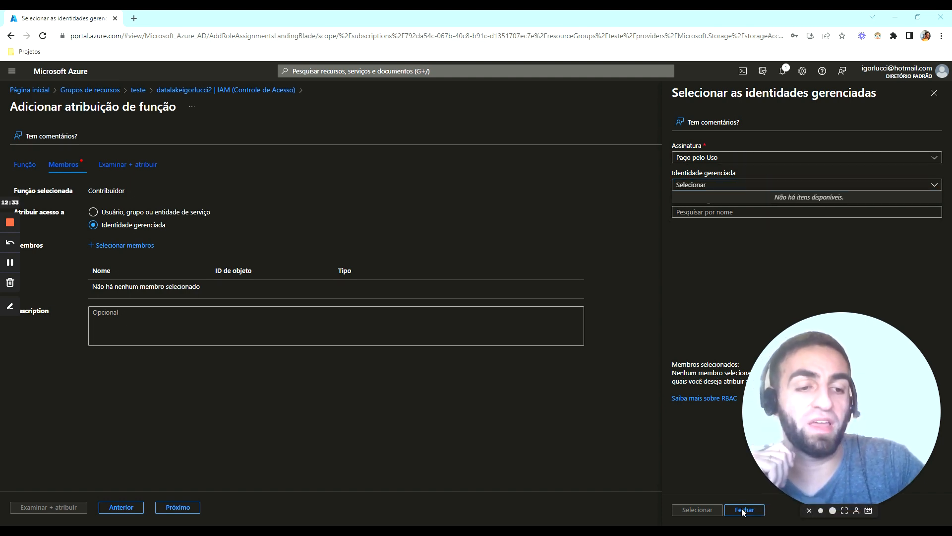
{"action": "left_click", "coordinate": [744, 510]}
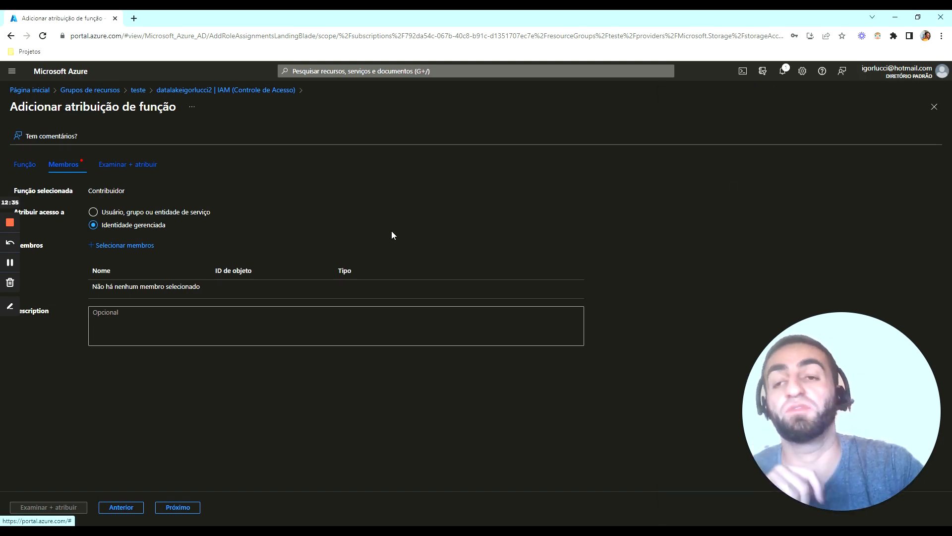
Set the assignment target to Usuário, grupo ou entidade de serviço, view the review stage and return to access control without assigning the role
{"action": "left_click", "coordinate": [181, 213]}
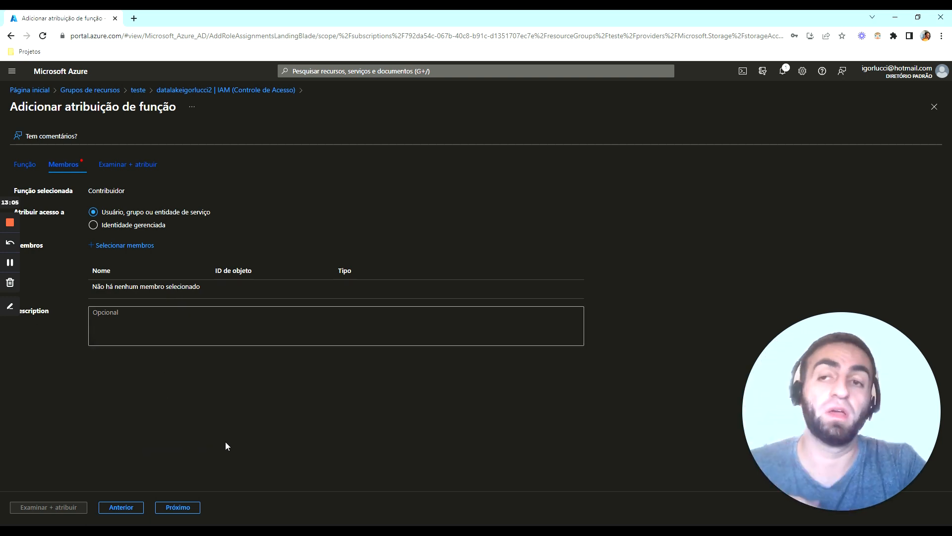
{"action": "left_click", "coordinate": [183, 514]}
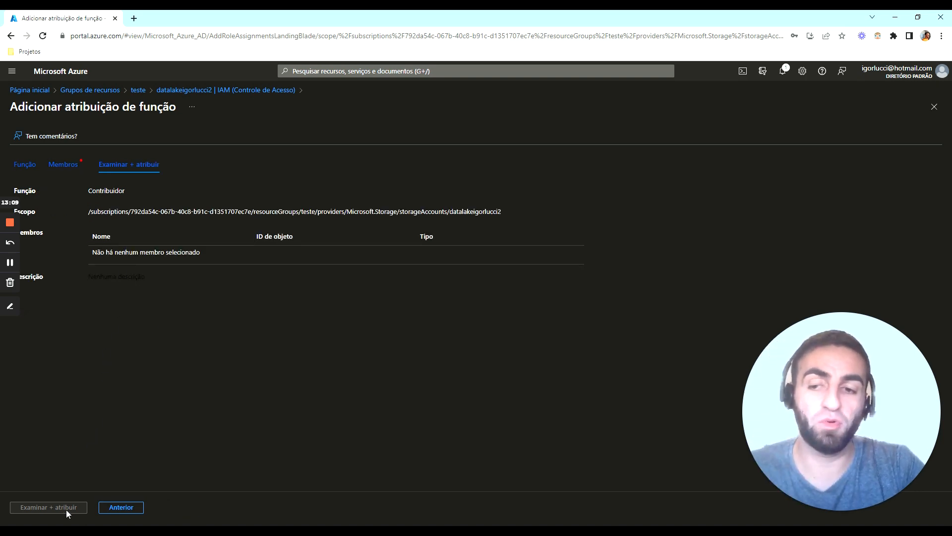
{"action": "left_click", "coordinate": [259, 91]}
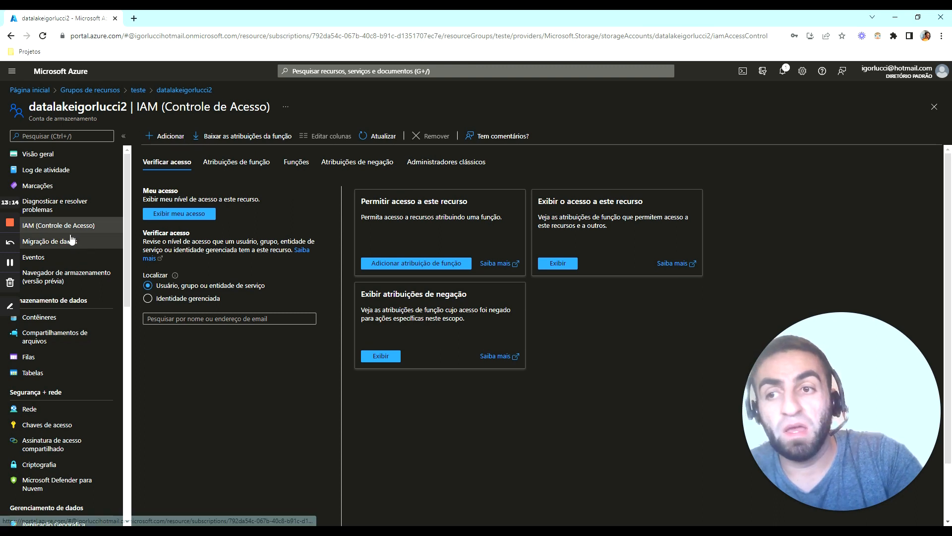
Create a container named bronze in the storage account with private access
{"action": "left_click", "coordinate": [64, 316]}
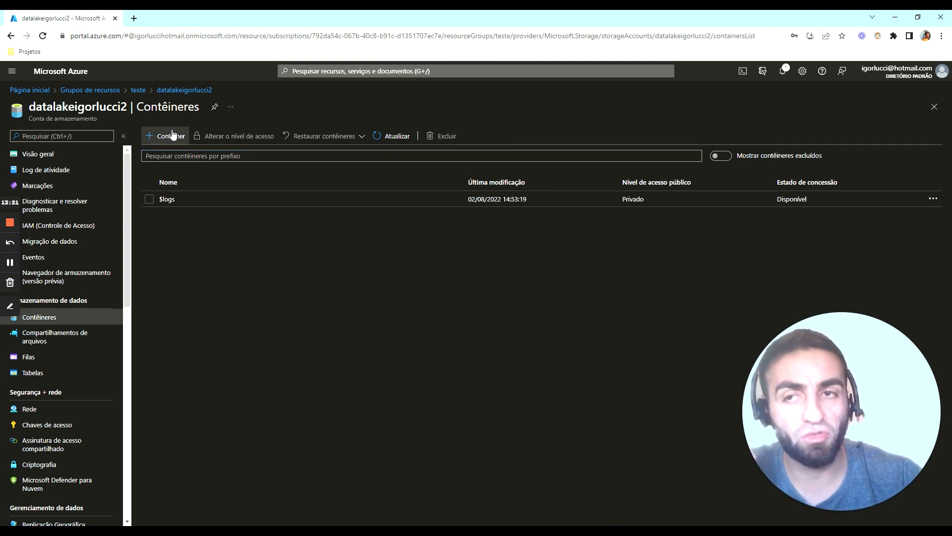
{"action": "left_click", "coordinate": [152, 135]}
{"action": "type", "text": "br"}
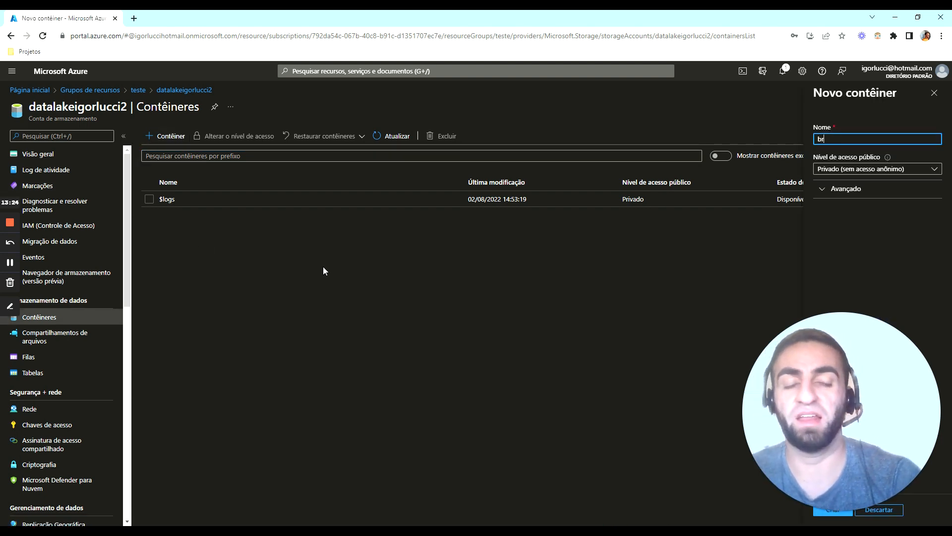
{"action": "type", "text": "onze"}
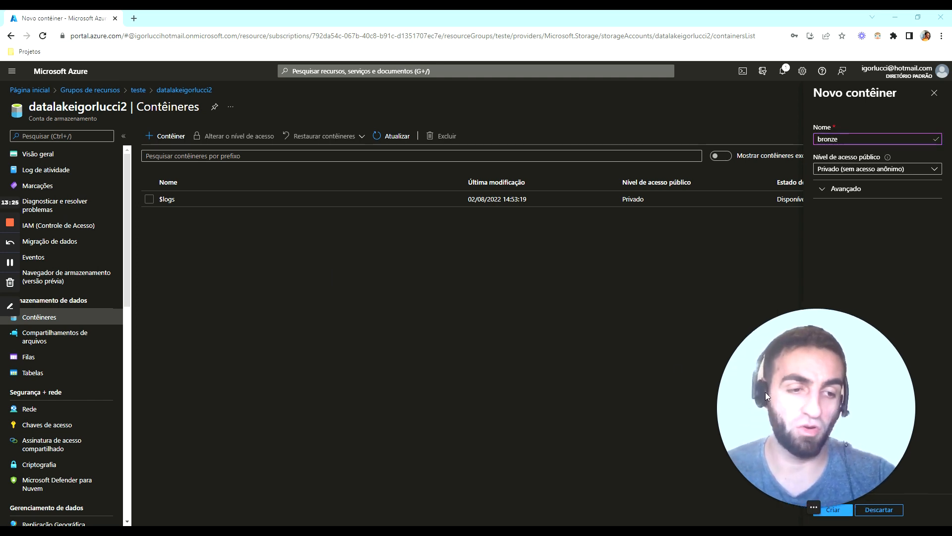
{"action": "left_click", "coordinate": [834, 510]}
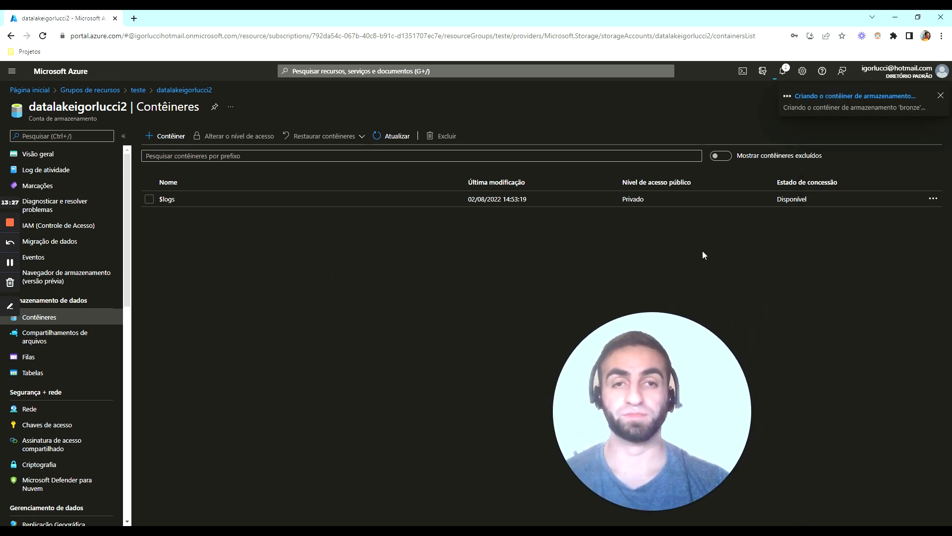
{"action": "left_click_drag", "start_coordinate": [640, 363], "coordinate": [833, 370]}
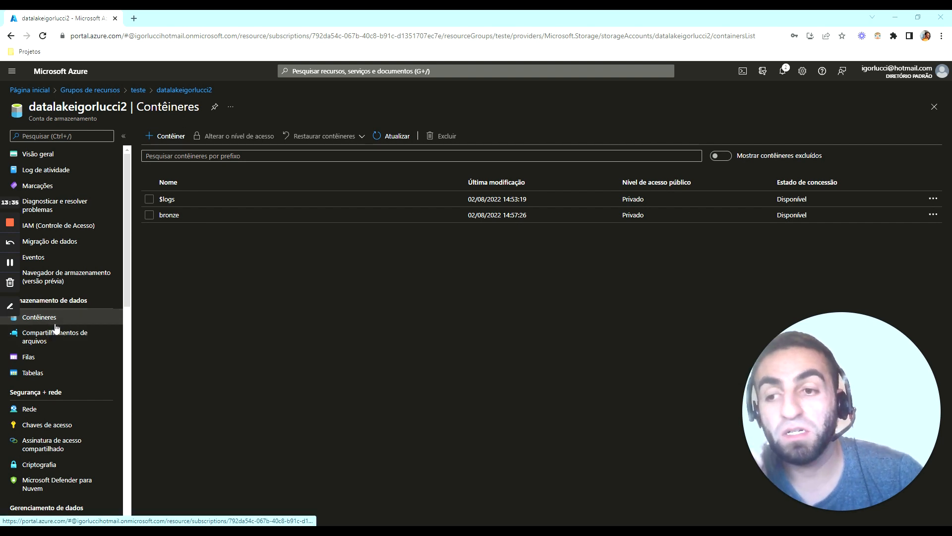
In the network settings, try limiting public access to selected virtual networks and IP addresses and inspect the firewall address range field
{"action": "left_click", "coordinate": [72, 413]}
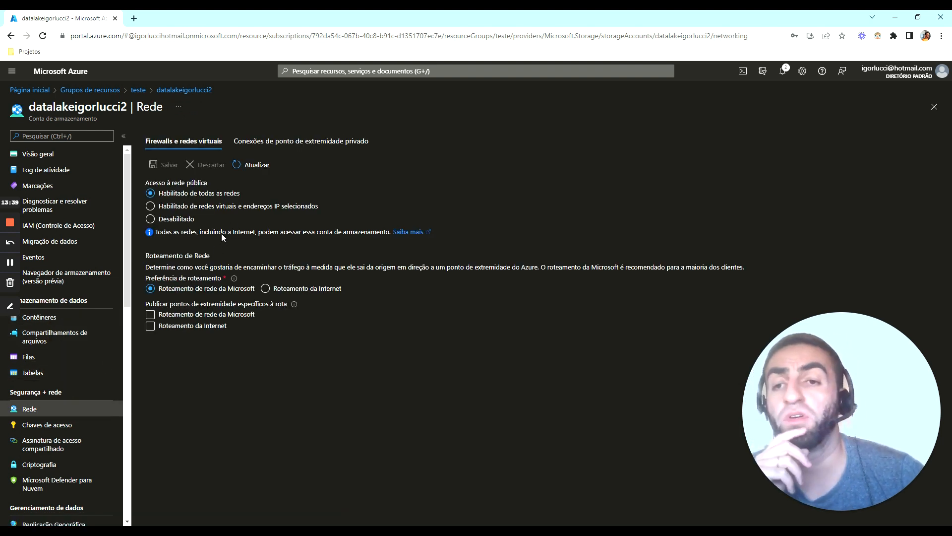
{"action": "left_click", "coordinate": [240, 206]}
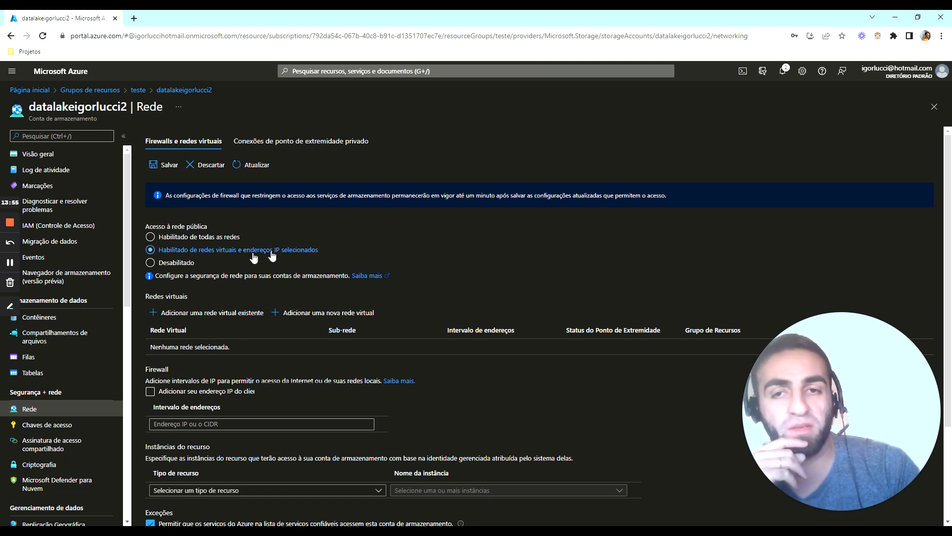
{"action": "left_click", "coordinate": [261, 423]}
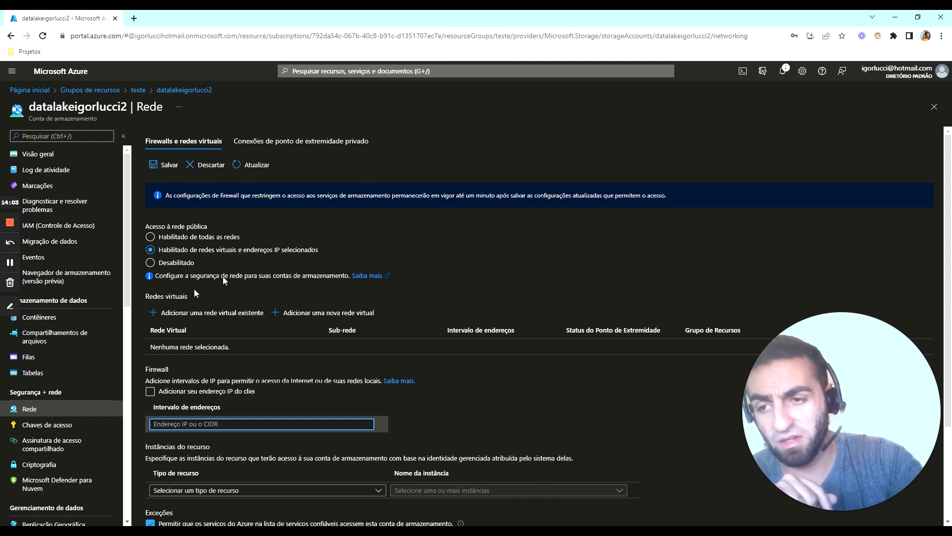
Discard the unsaved network edits, open the access keys and reveal the key and connection string of key1
{"action": "left_click", "coordinate": [64, 425]}
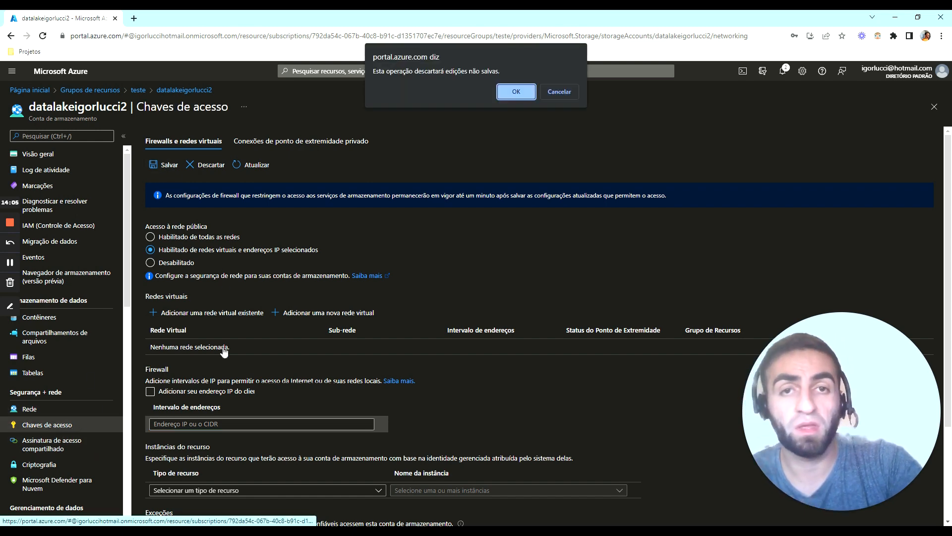
{"action": "left_click", "coordinate": [499, 91]}
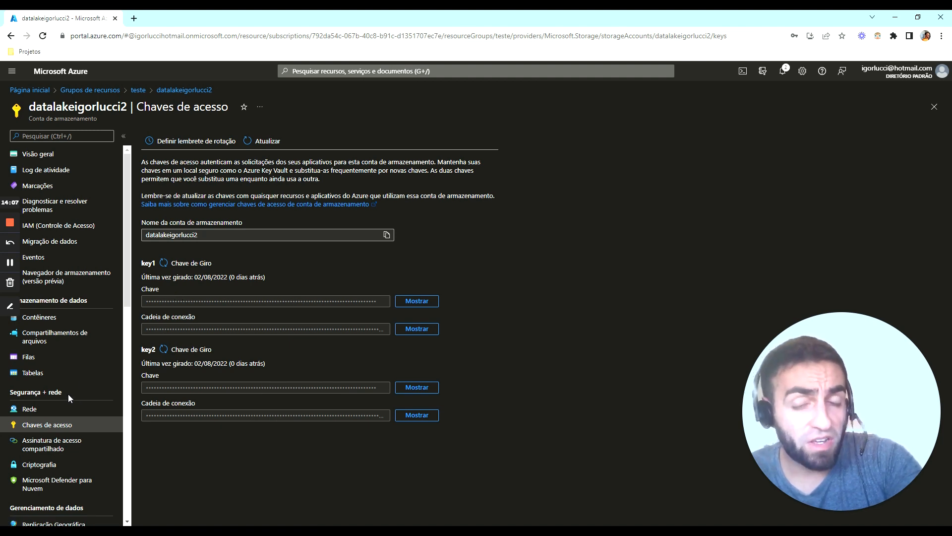
{"action": "left_click", "coordinate": [421, 301]}
{"action": "left_click_drag", "start_coordinate": [154, 301], "coordinate": [489, 334]}
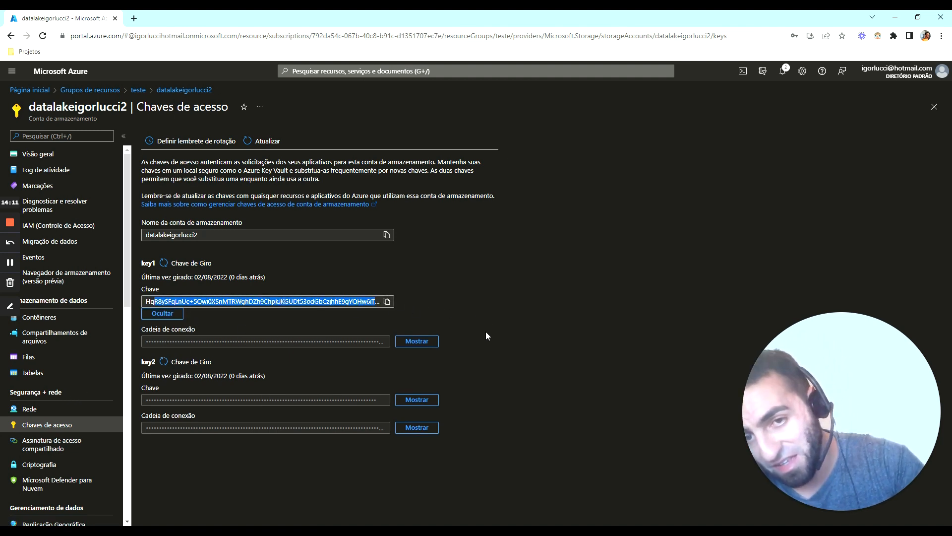
{"action": "left_click", "coordinate": [417, 340]}
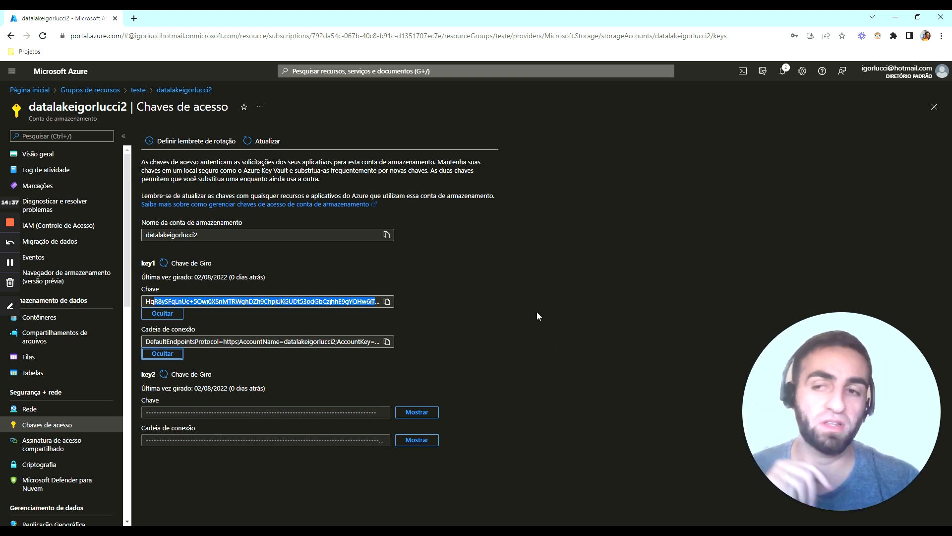
{"action": "scroll", "coordinate": [104, 364], "scroll_direction": "down", "scroll_amount": 3}
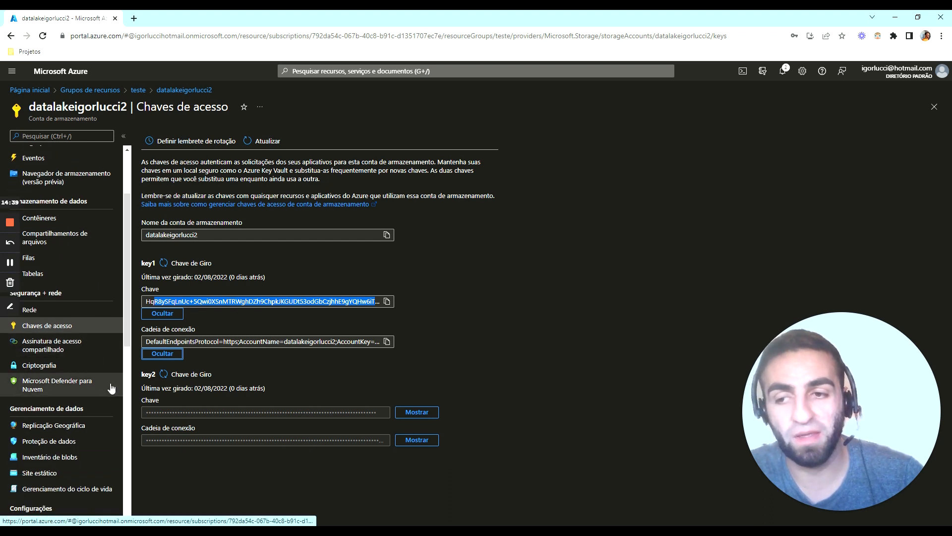
{"action": "scroll", "coordinate": [110, 382], "scroll_direction": "up", "scroll_amount": 2}
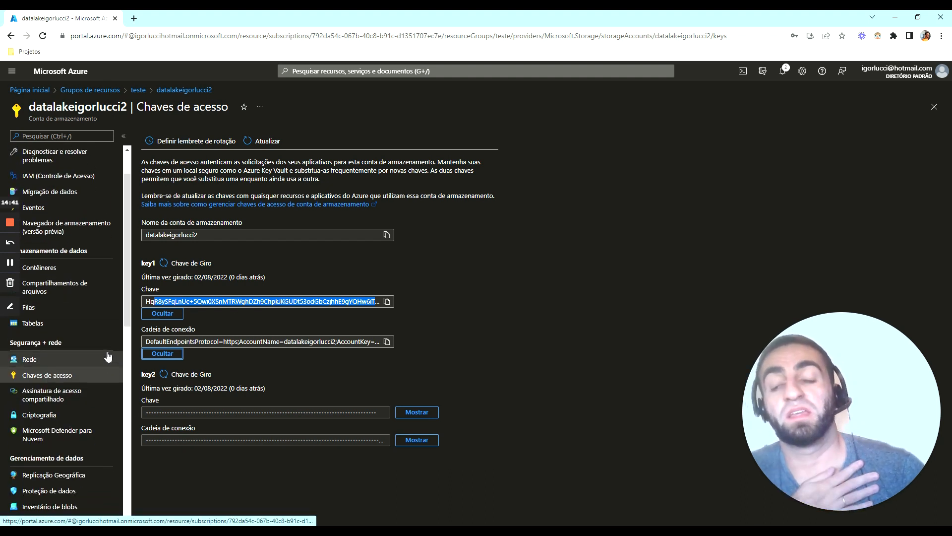
Open the storage account's configuration settings and examine the available replication options without changing the selection
{"action": "scroll", "coordinate": [107, 356], "scroll_direction": "down", "scroll_amount": 2}
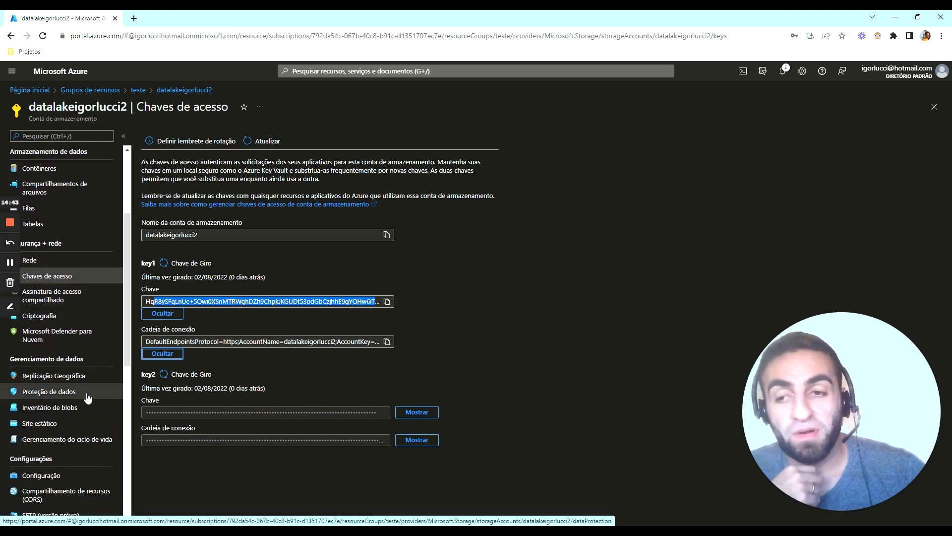
{"action": "scroll", "coordinate": [86, 377], "scroll_direction": "down", "scroll_amount": 1}
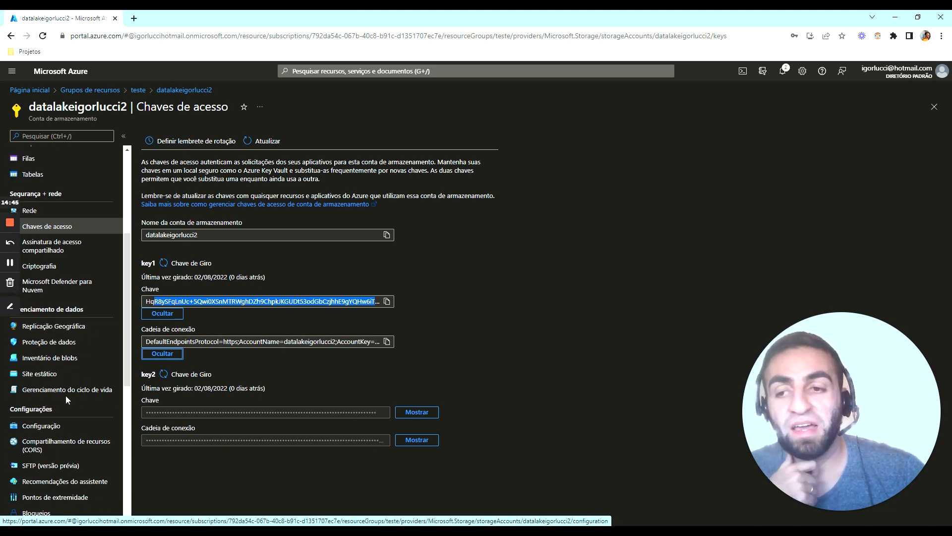
{"action": "left_click", "coordinate": [75, 426]}
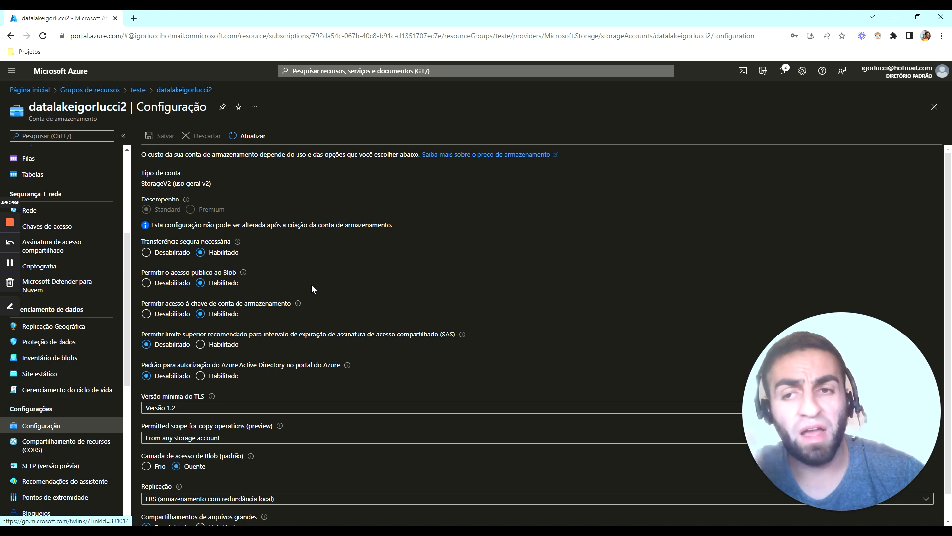
{"action": "scroll", "coordinate": [312, 288], "scroll_direction": "down", "scroll_amount": 1}
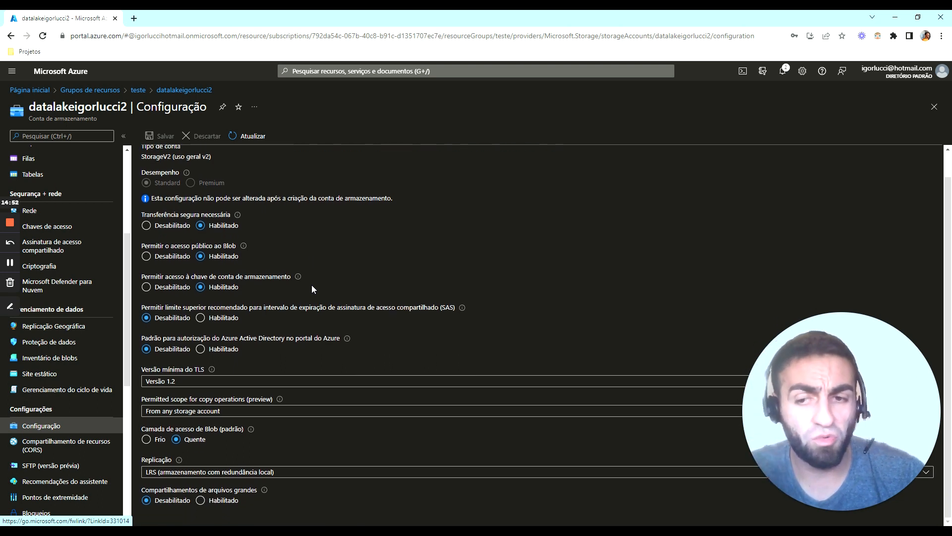
{"action": "left_click", "coordinate": [277, 473]}
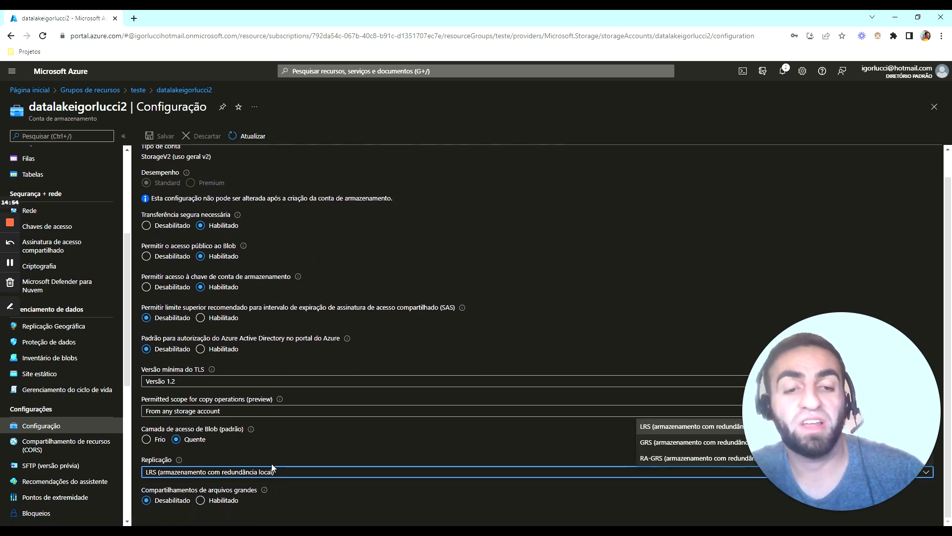
{"action": "left_click", "coordinate": [485, 436]}
{"action": "scroll", "coordinate": [356, 356], "scroll_direction": "up", "scroll_amount": 1}
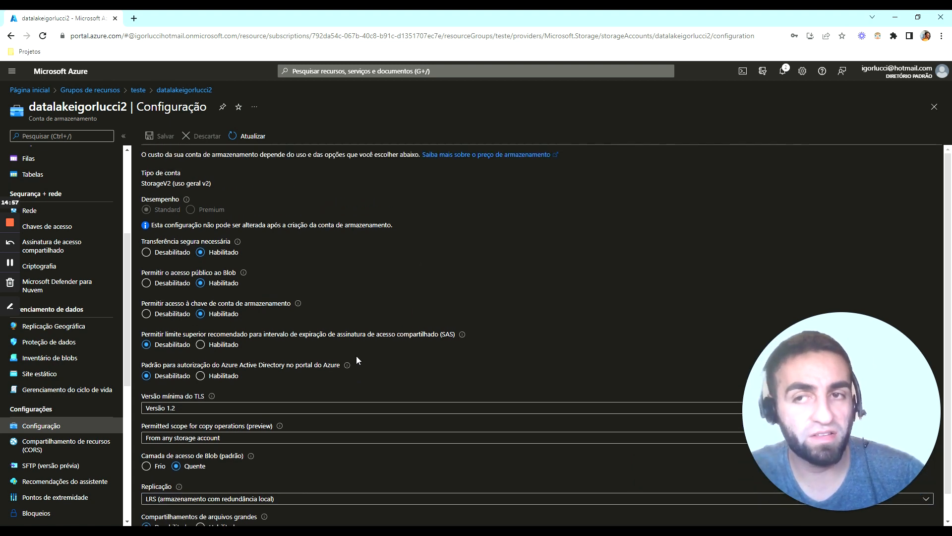
Open the SFTP (versão prévia) settings of the storage account to view its local users
{"action": "scroll", "coordinate": [356, 356], "scroll_direction": "down", "scroll_amount": 1}
{"action": "scroll", "coordinate": [59, 367], "scroll_direction": "down", "scroll_amount": 4}
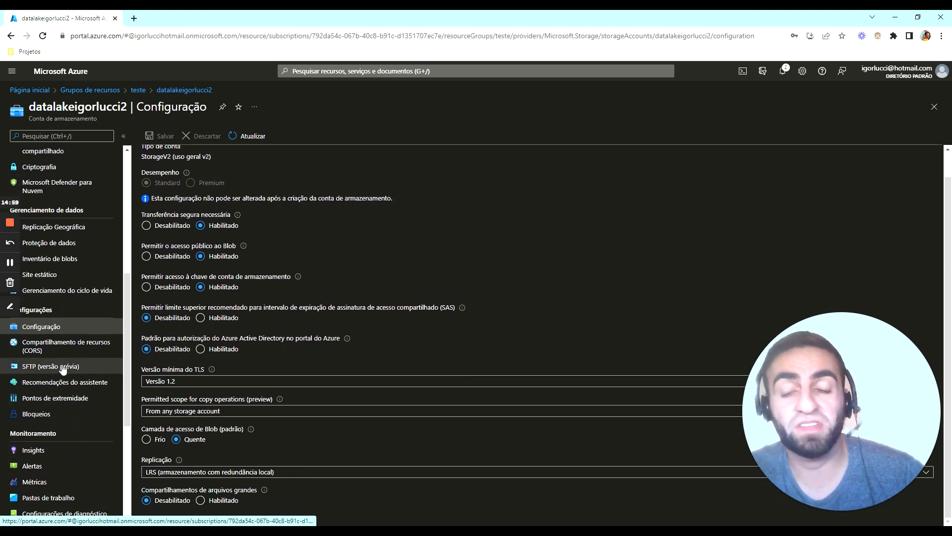
{"action": "left_click", "coordinate": [62, 367]}
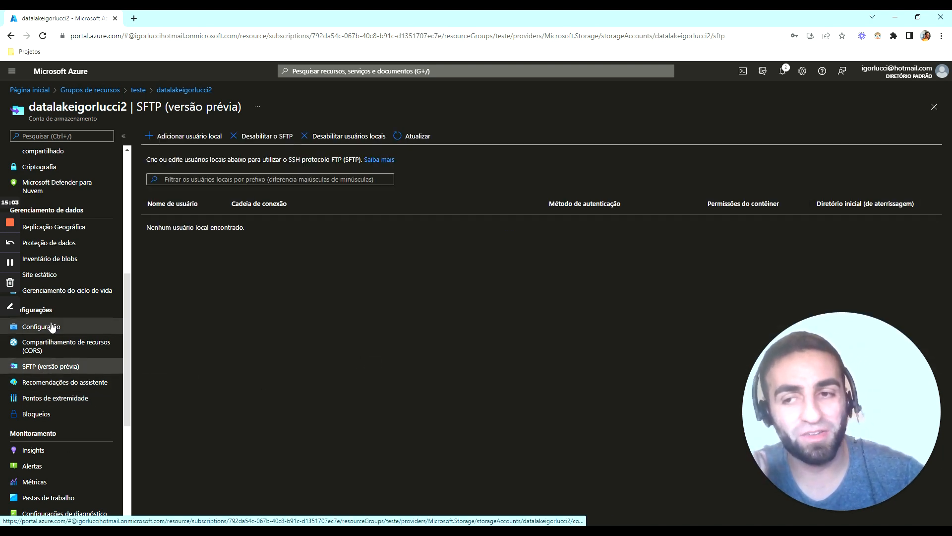
View the storage account's resource health page and open the new support request form
{"action": "scroll", "coordinate": [59, 330], "scroll_direction": "down", "scroll_amount": 5}
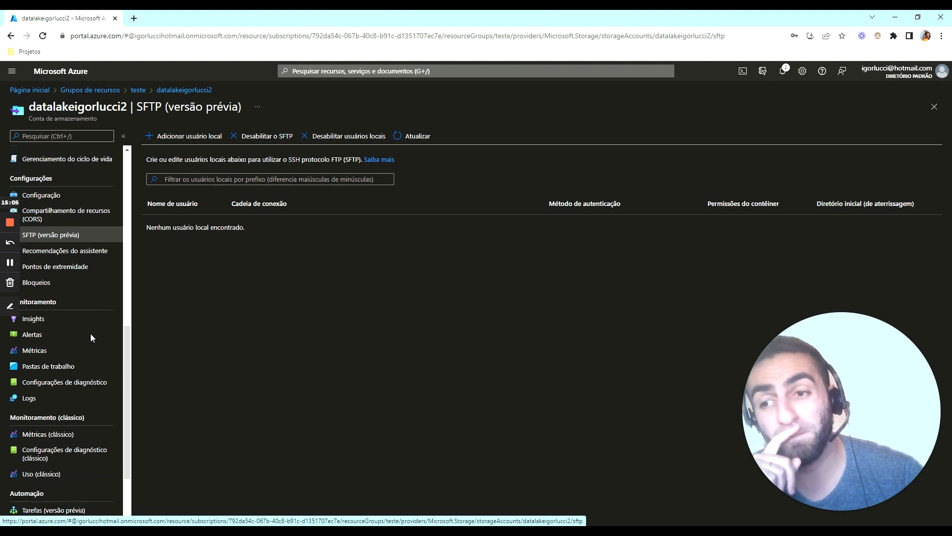
{"action": "scroll", "coordinate": [90, 333], "scroll_direction": "down", "scroll_amount": 4}
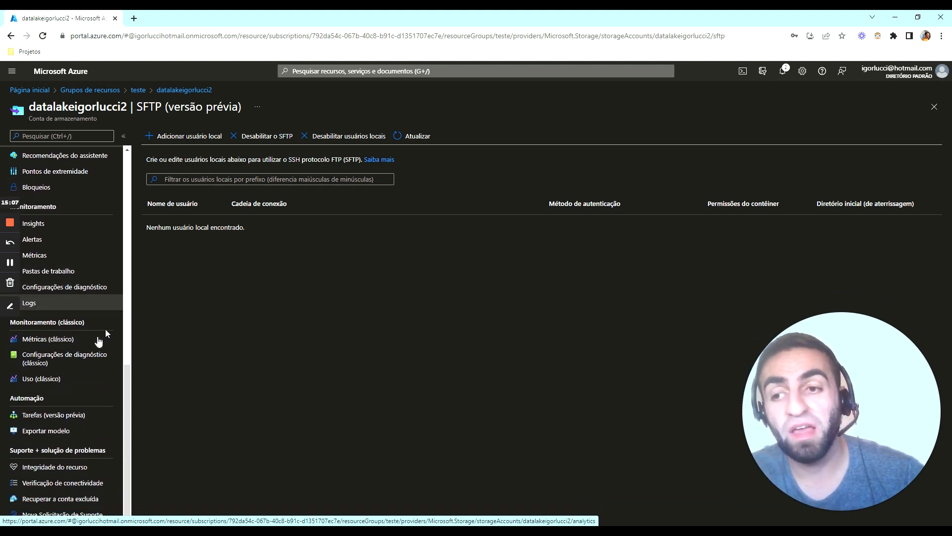
{"action": "left_click", "coordinate": [60, 471]}
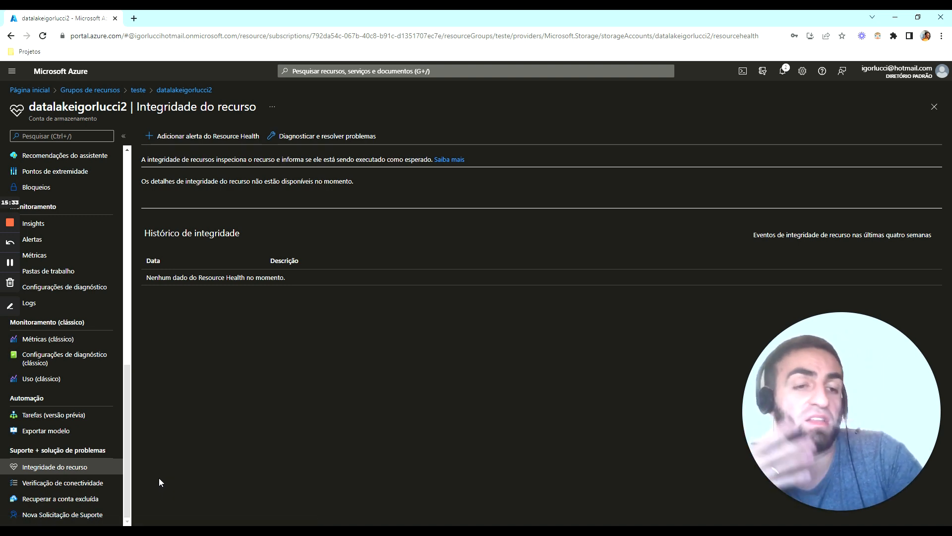
{"action": "left_click", "coordinate": [92, 514]}
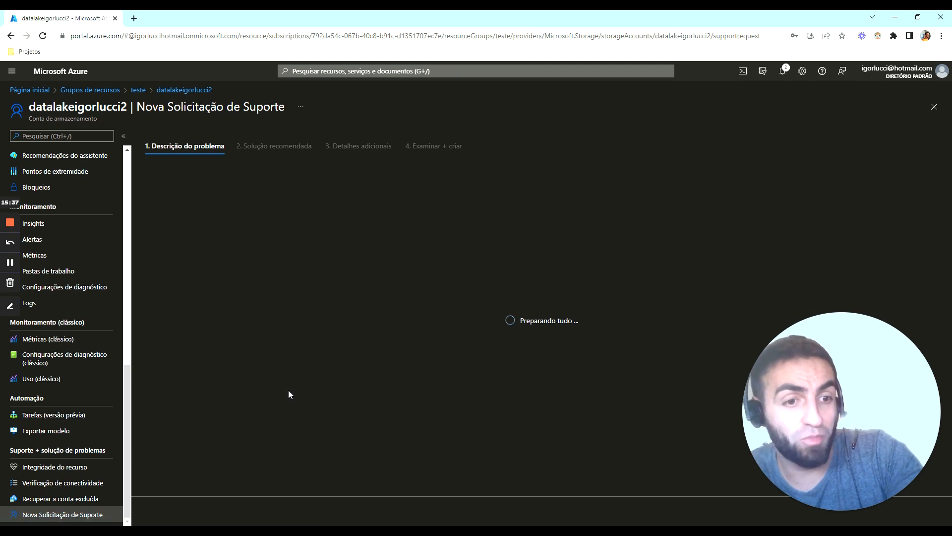
Review the storage account's tags, inspect the empty tag name field without adding a tag, and return to the account overview
{"action": "scroll", "coordinate": [89, 297], "scroll_direction": "up", "scroll_amount": 15}
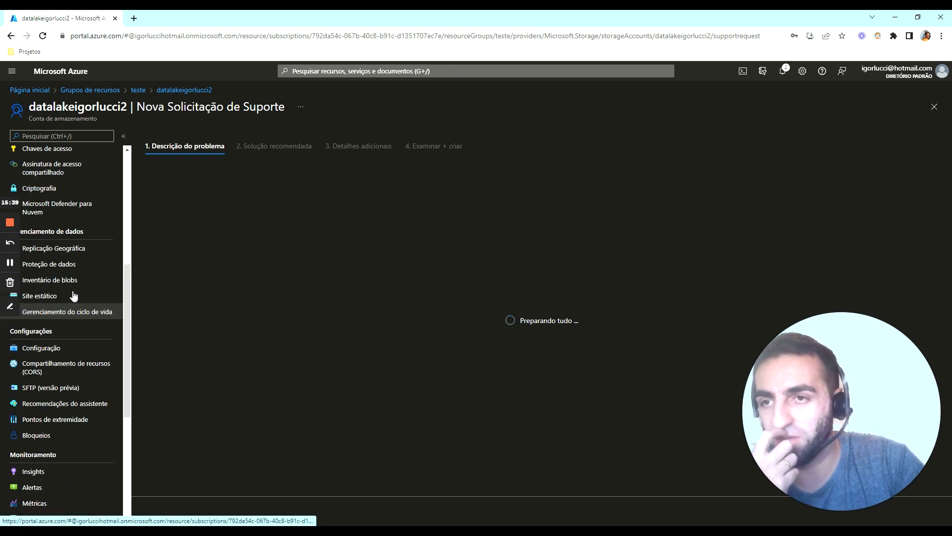
{"action": "left_click", "coordinate": [77, 155]}
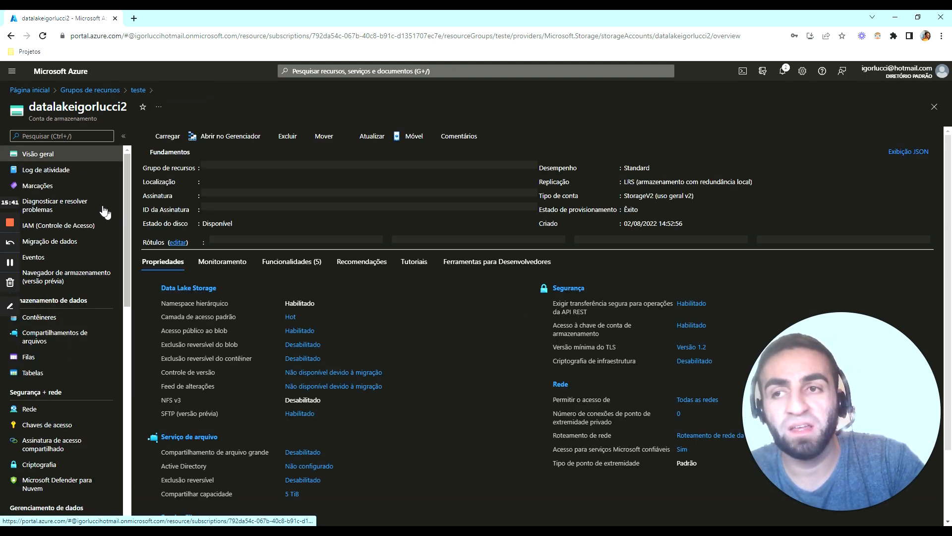
{"action": "left_click", "coordinate": [37, 186]}
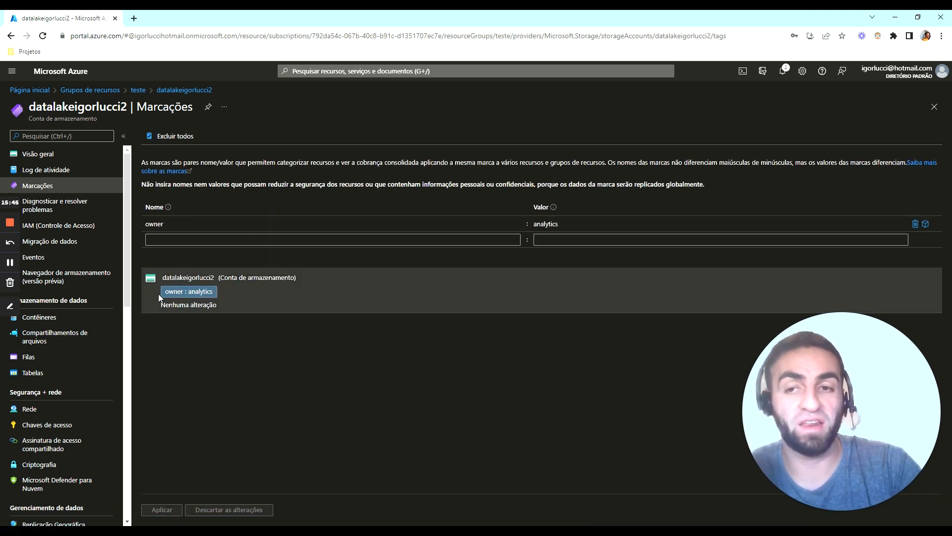
{"action": "left_click", "coordinate": [238, 240]}
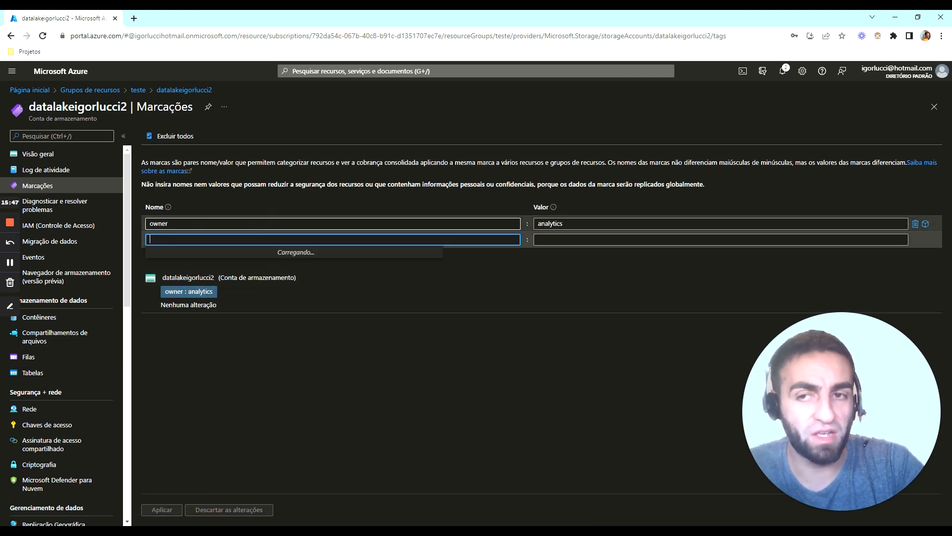
{"action": "left_click", "coordinate": [376, 346]}
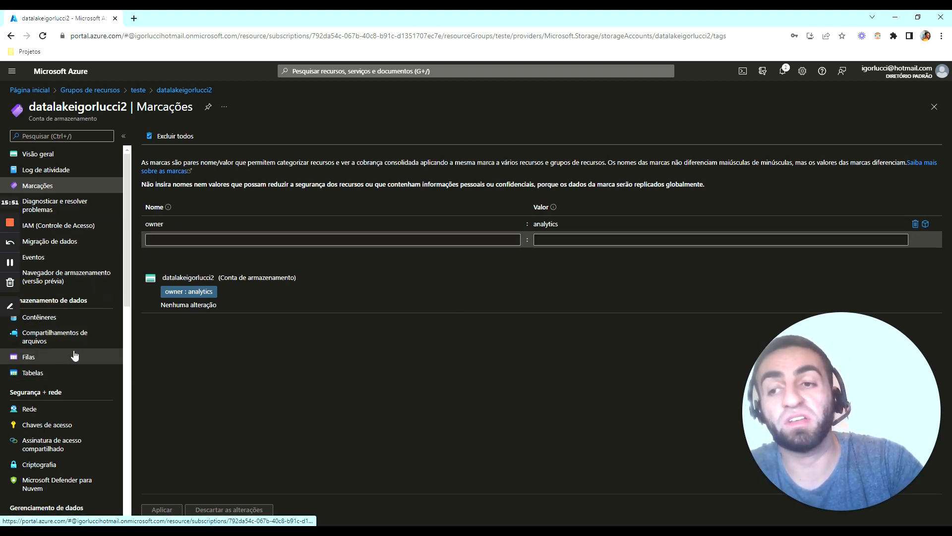
{"action": "left_click", "coordinate": [64, 157]}
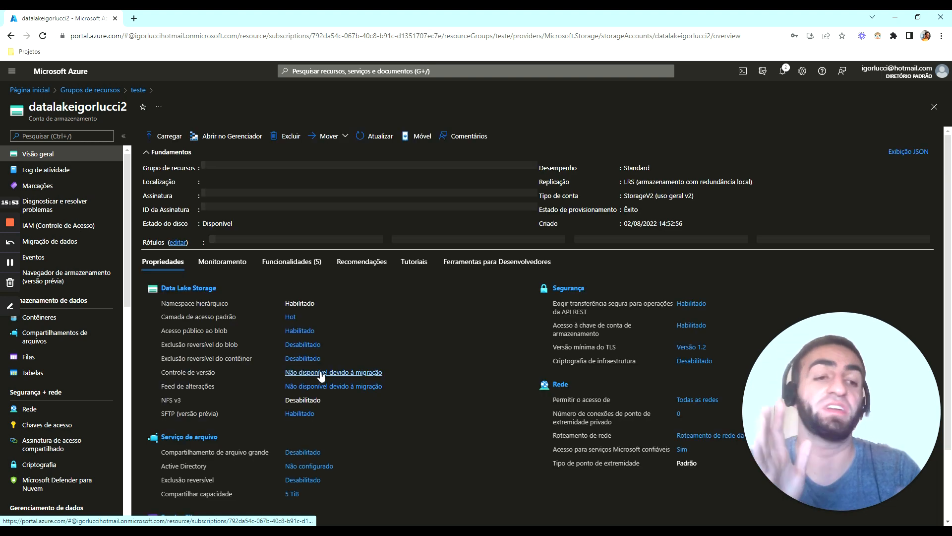